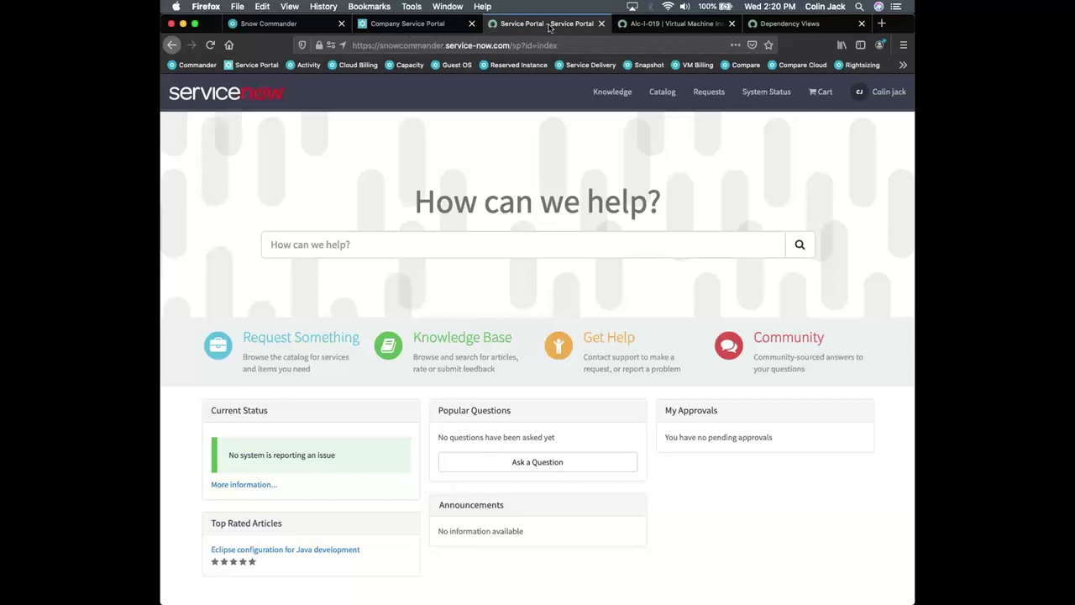
# Order a LAMP Stack from the service catalog with business application OpenBravoPOS and compute size Basic_A0, and check out the request
pyautogui.click(310, 344)
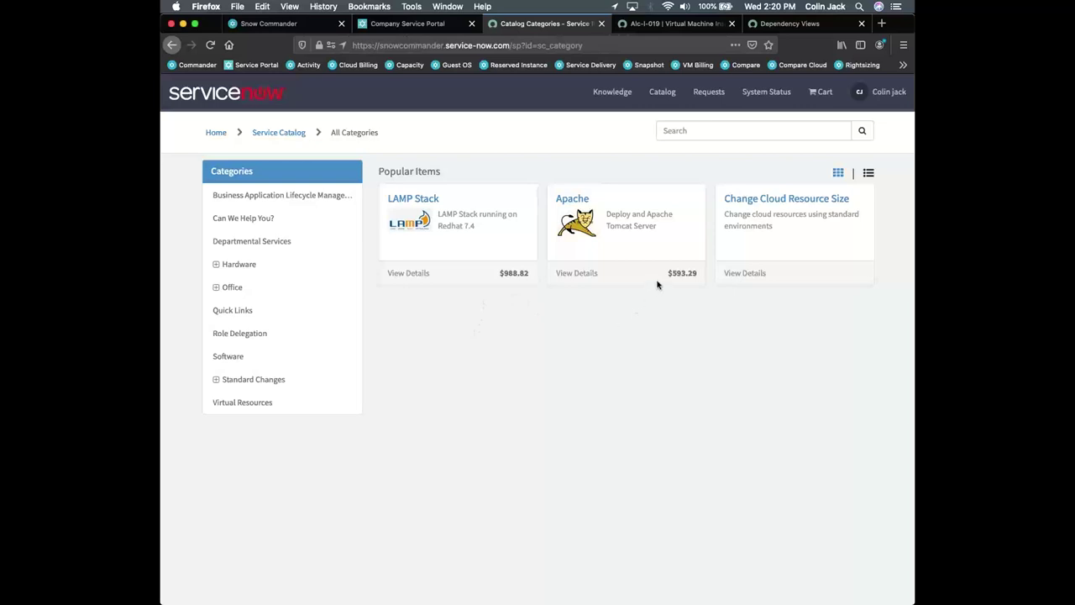
pyautogui.click(427, 204)
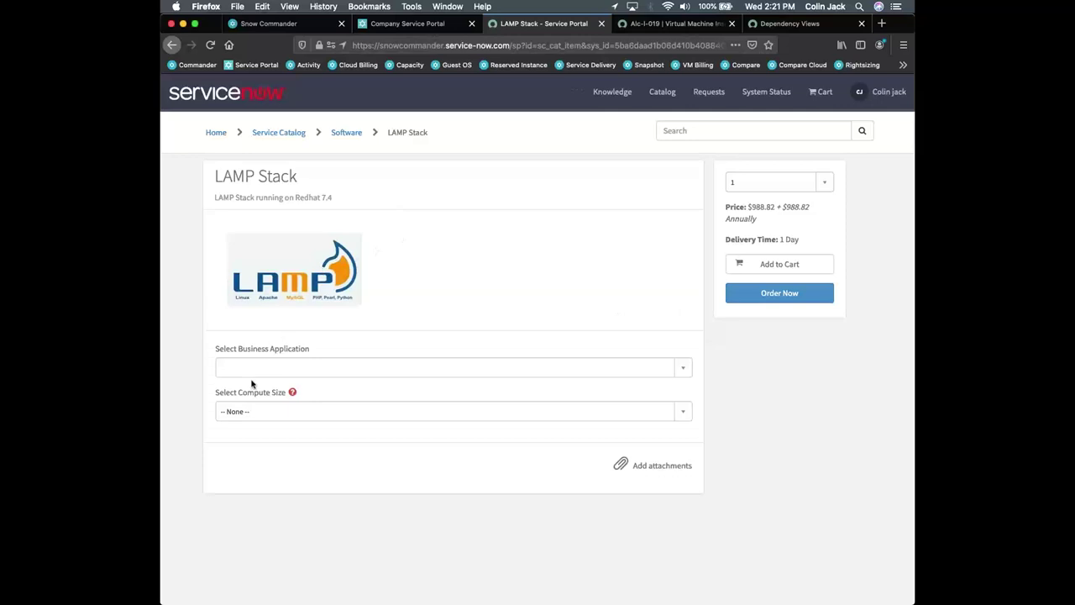
pyautogui.click(685, 371)
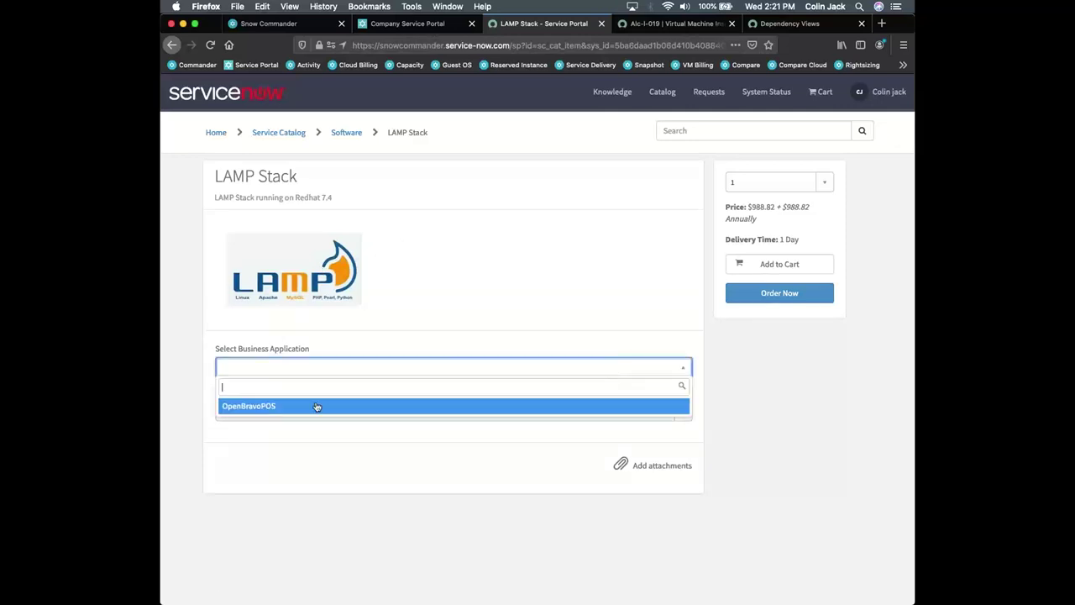
pyautogui.click(315, 406)
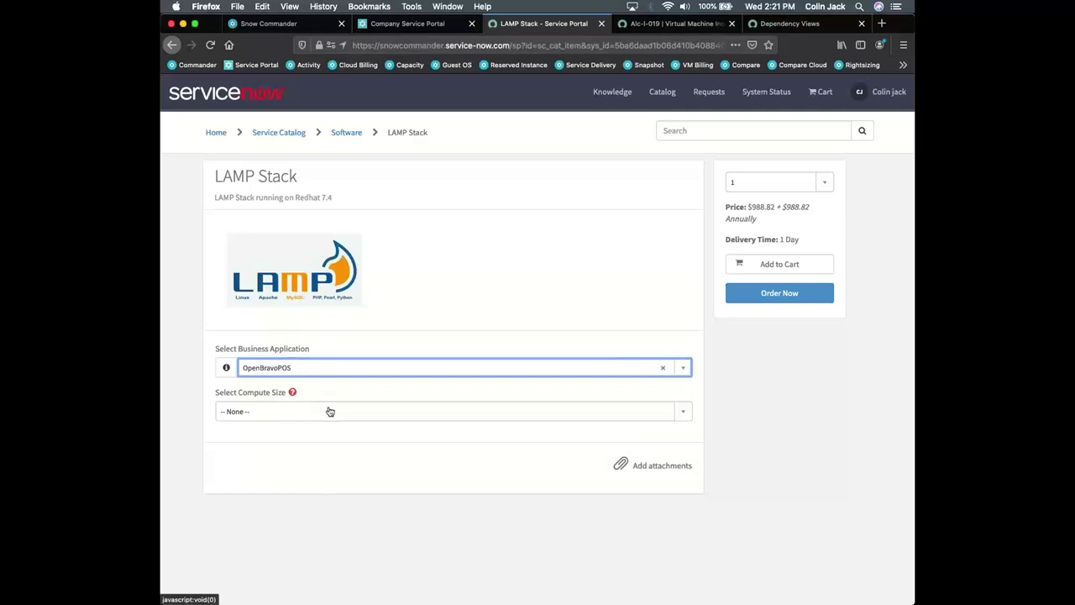
pyautogui.click(330, 411)
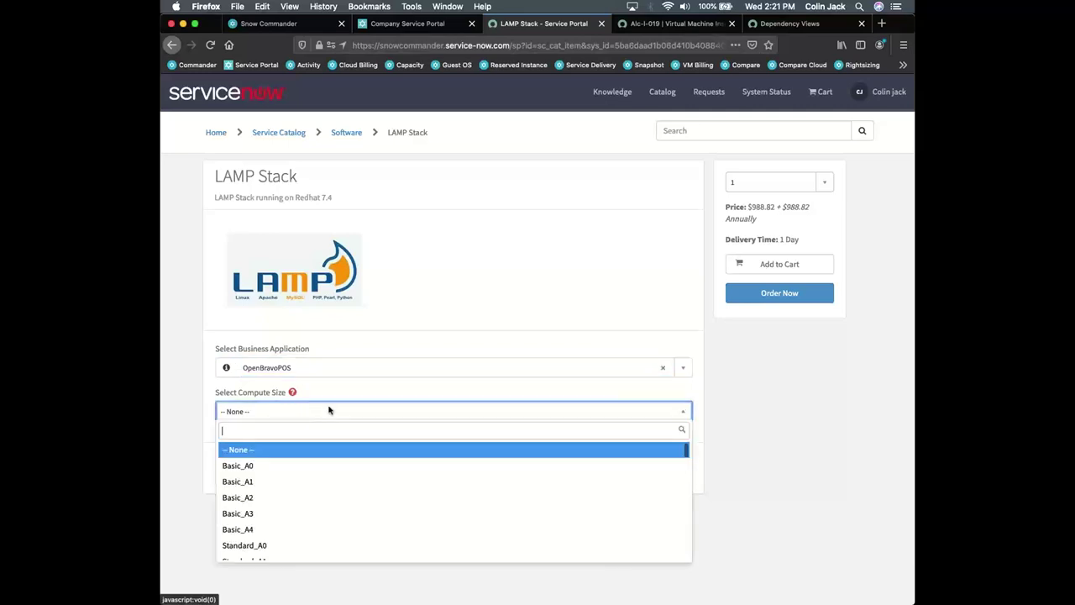
pyautogui.click(234, 471)
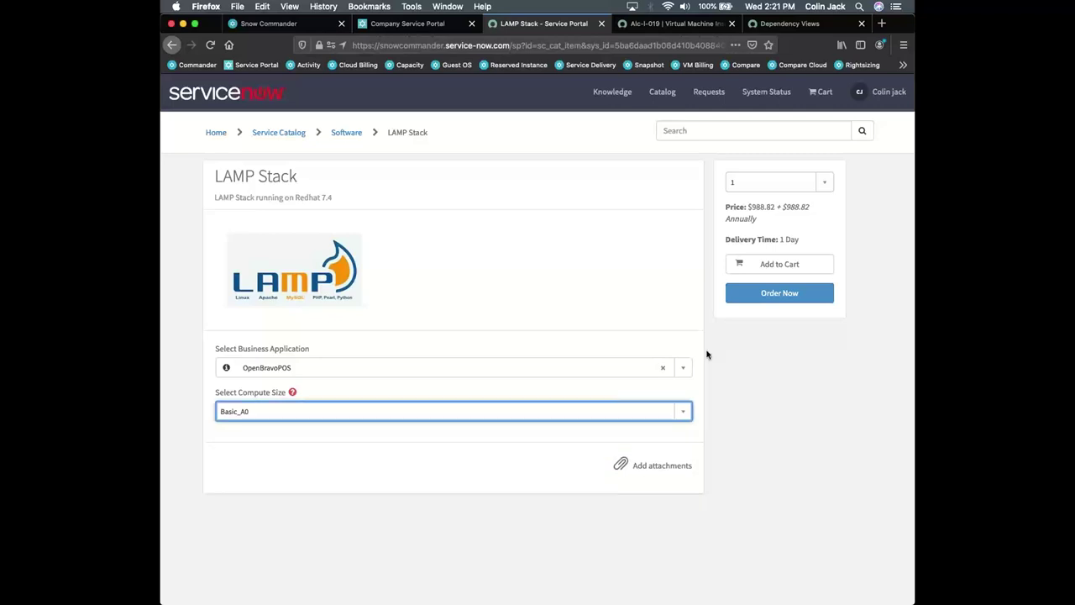
pyautogui.click(772, 294)
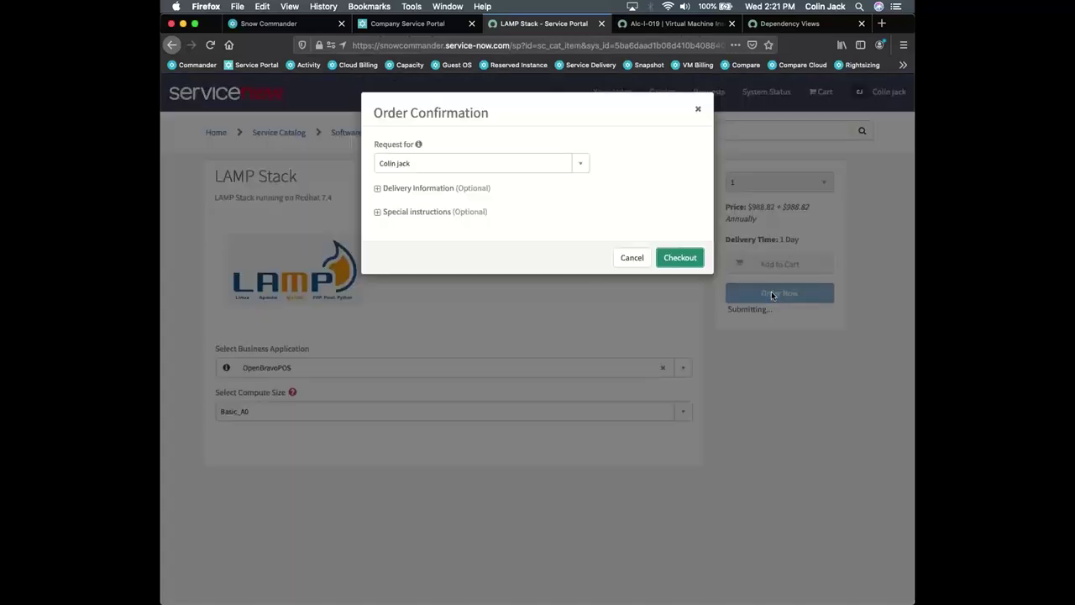
pyautogui.click(689, 259)
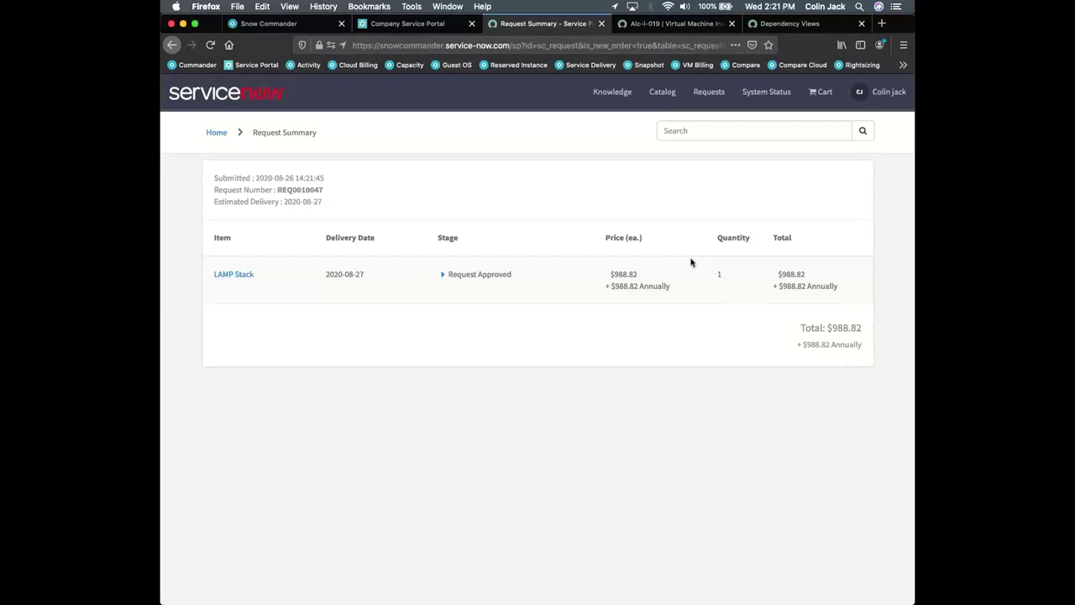
# Return to the service portal home page and open the Apache item from the request catalog
pyautogui.click(216, 134)
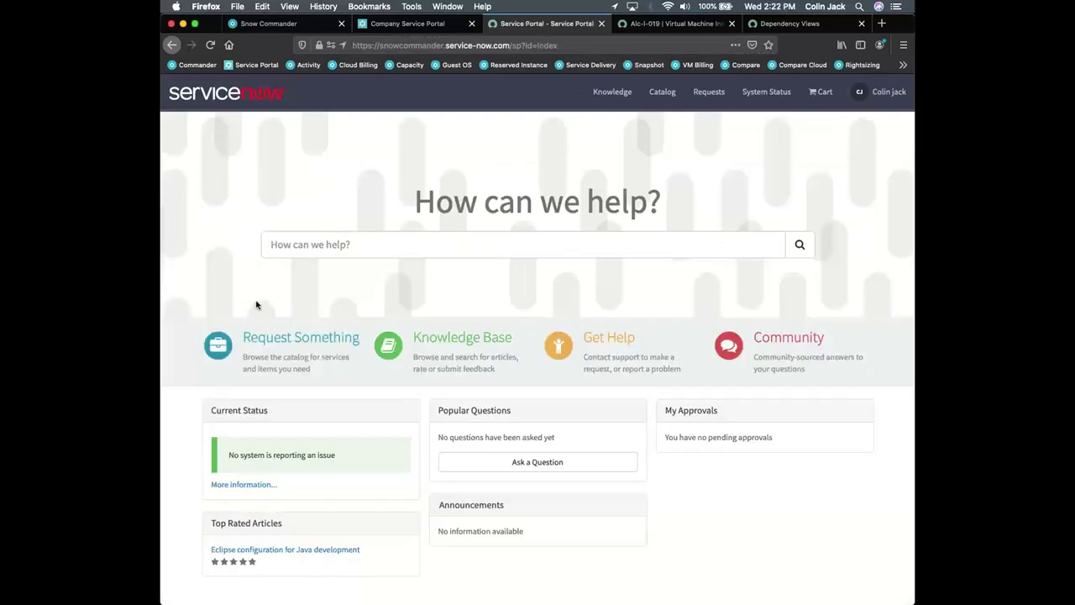
pyautogui.click(319, 336)
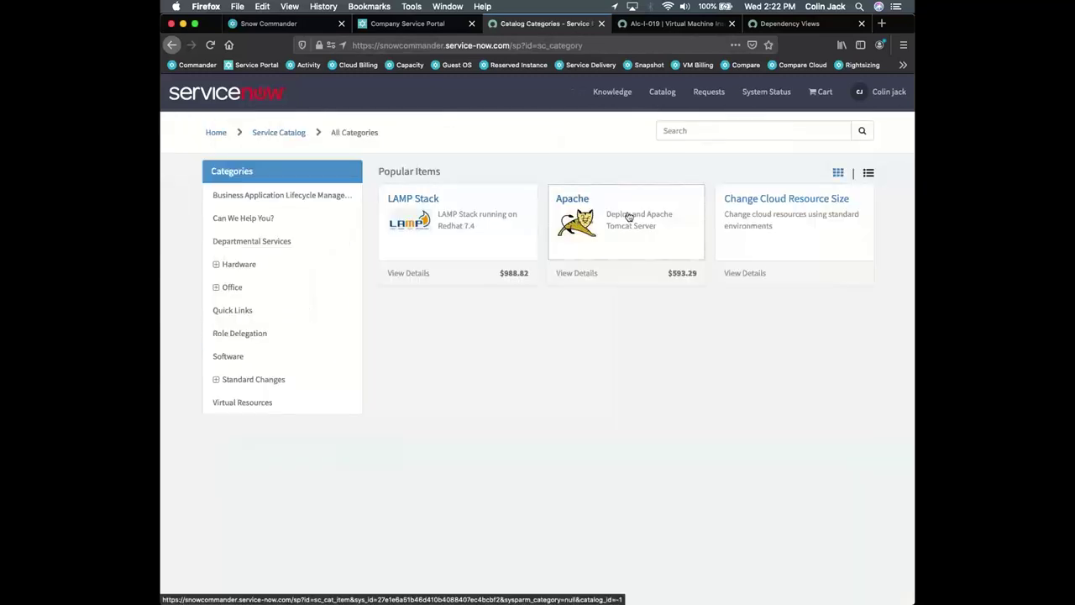
pyautogui.click(628, 216)
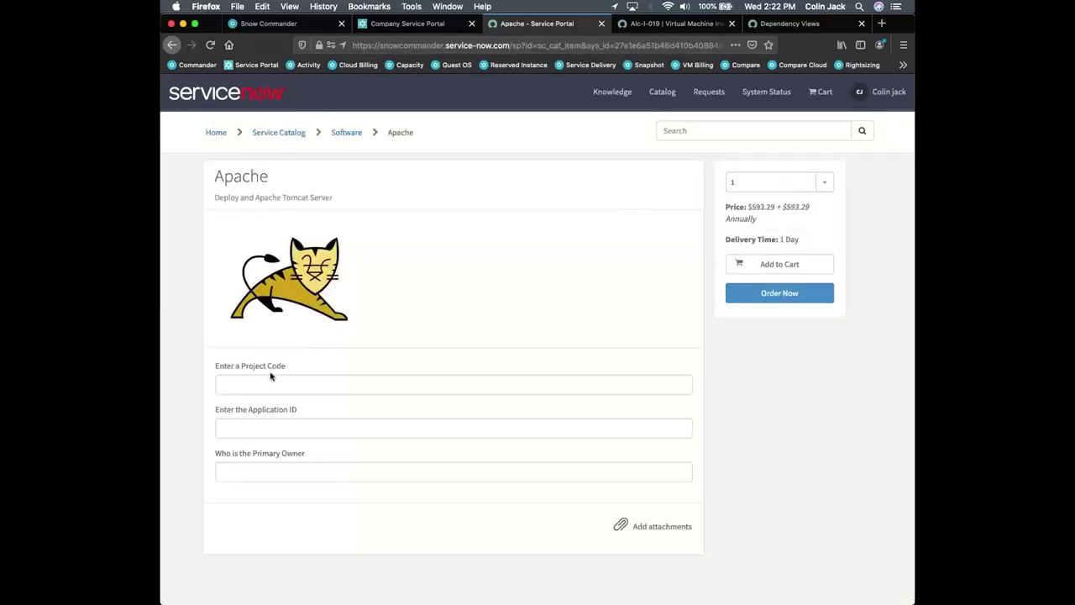
# Order the Apache server with project code xyz, application ID APP839266 and the primary owner's first name, and check out the request
pyautogui.click(266, 383)
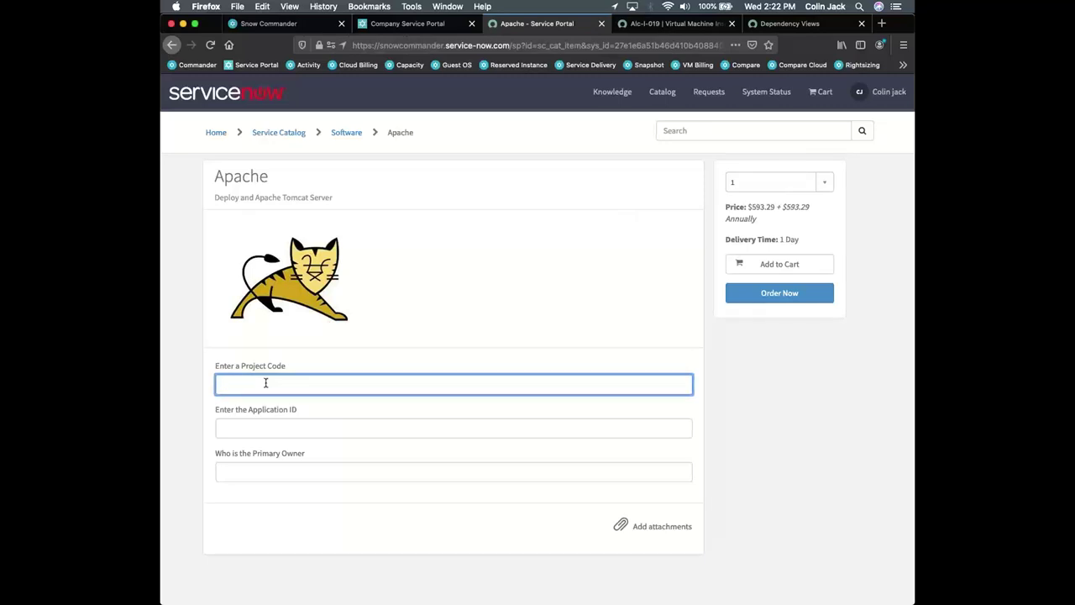
pyautogui.write('xyz')
pyautogui.click(270, 421)
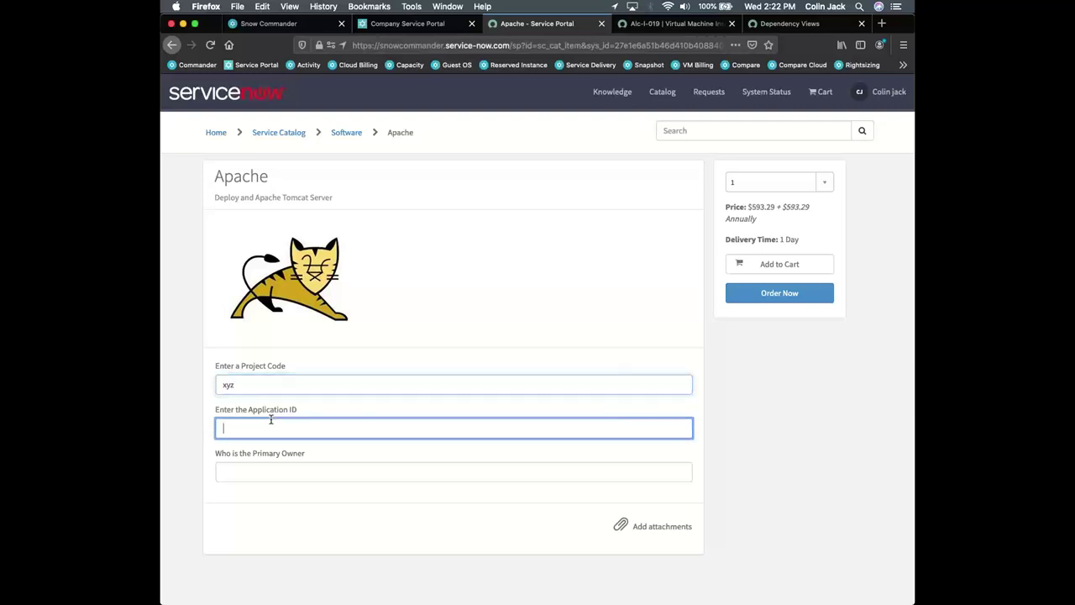
pyautogui.write('APP')
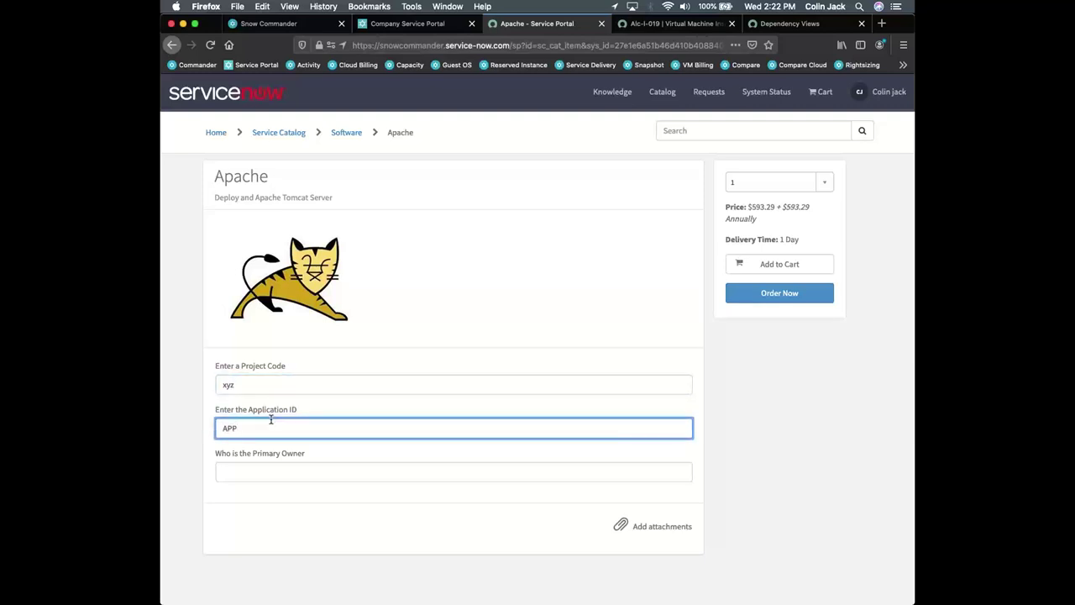
pyautogui.write('839266')
pyautogui.click(269, 468)
pyautogui.write('Colin')
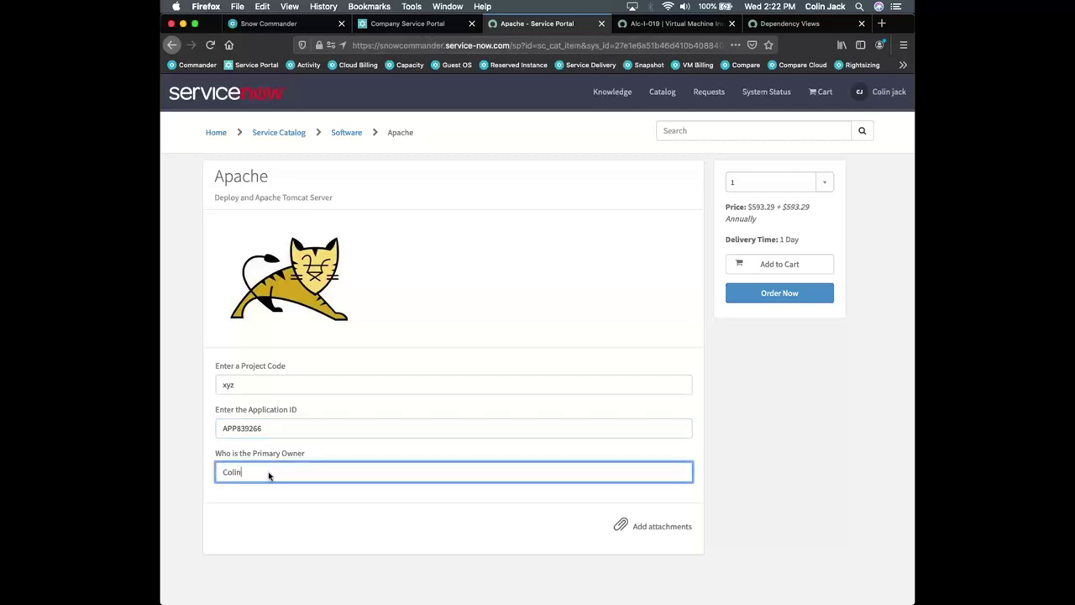
pyautogui.click(776, 294)
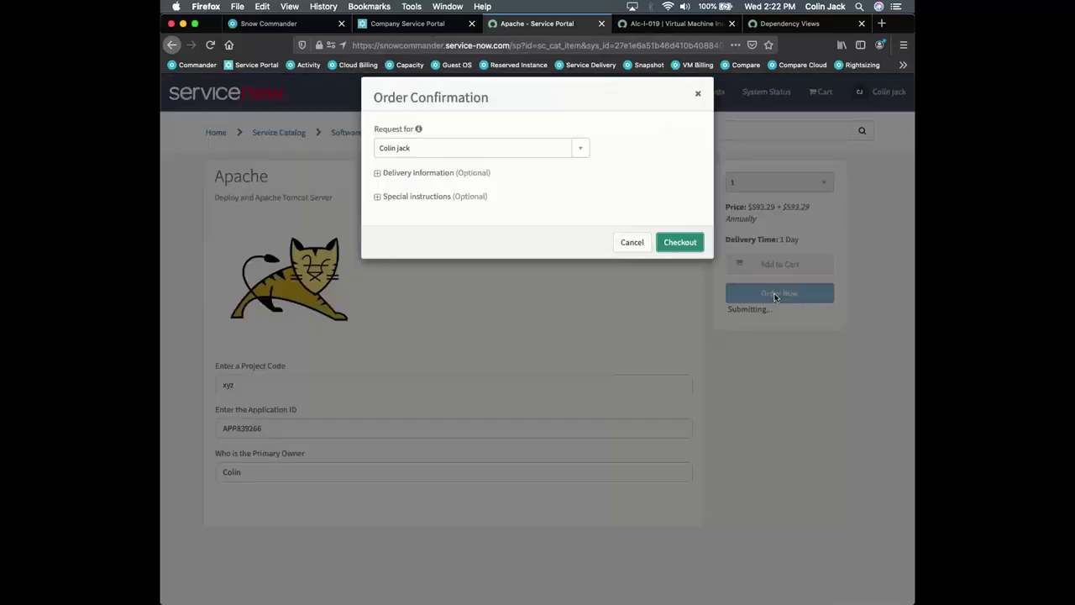
pyautogui.click(689, 258)
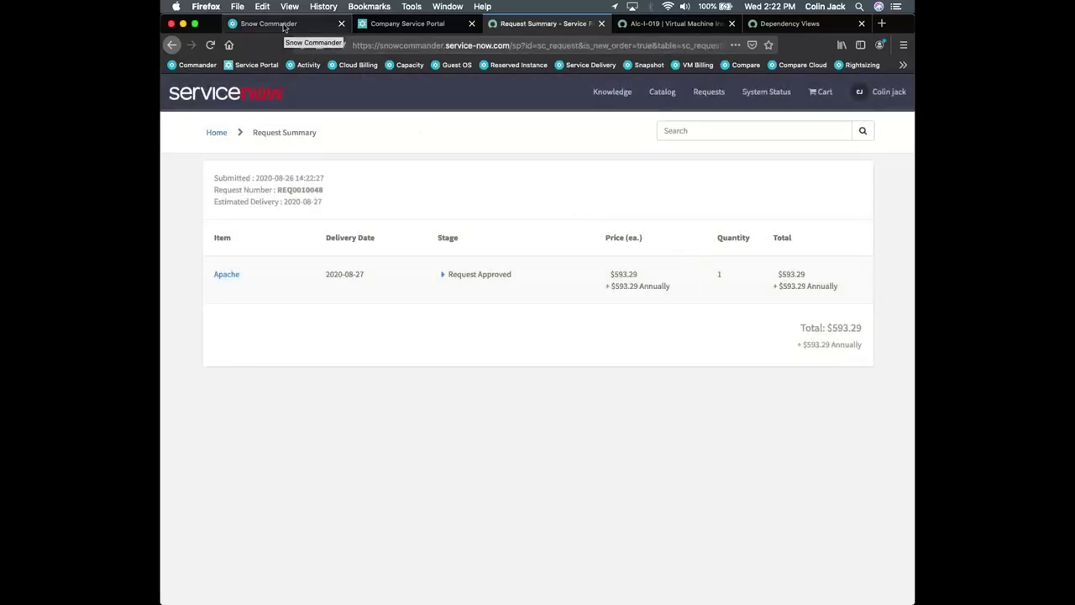
# Switch to Snow Commander and start adding a new policy of the Tag Compliance type in the policy configuration
pyautogui.click(285, 25)
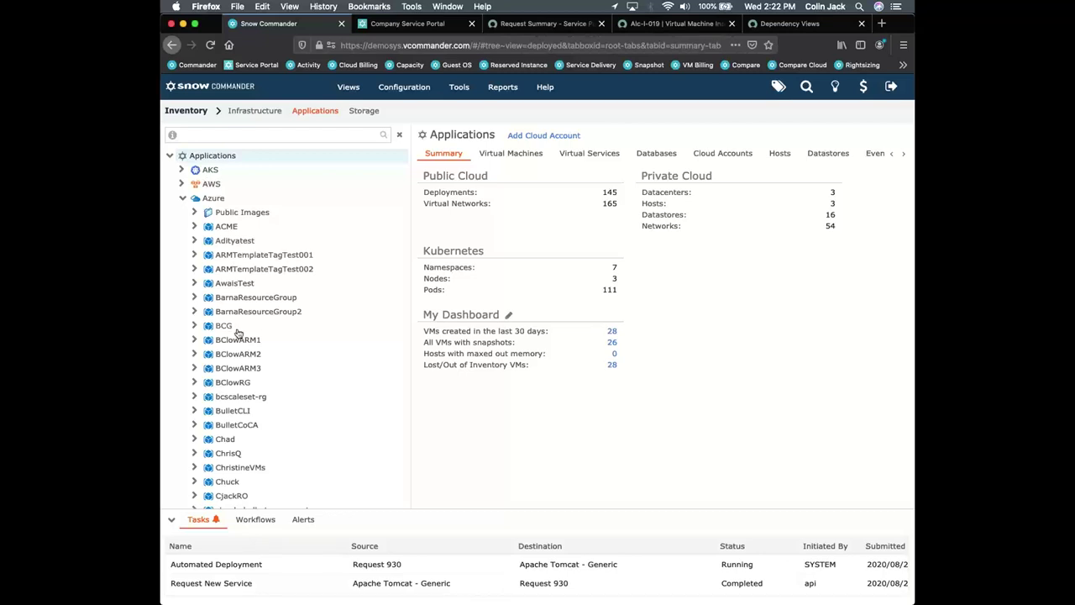
pyautogui.scroll(-15, 239, 336)
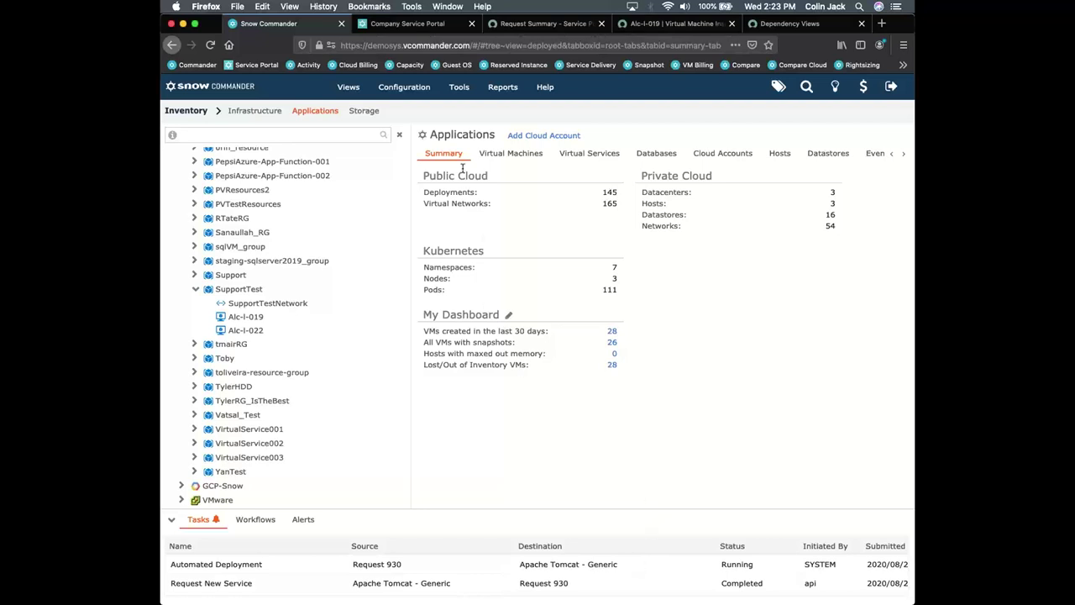
pyautogui.click(413, 97)
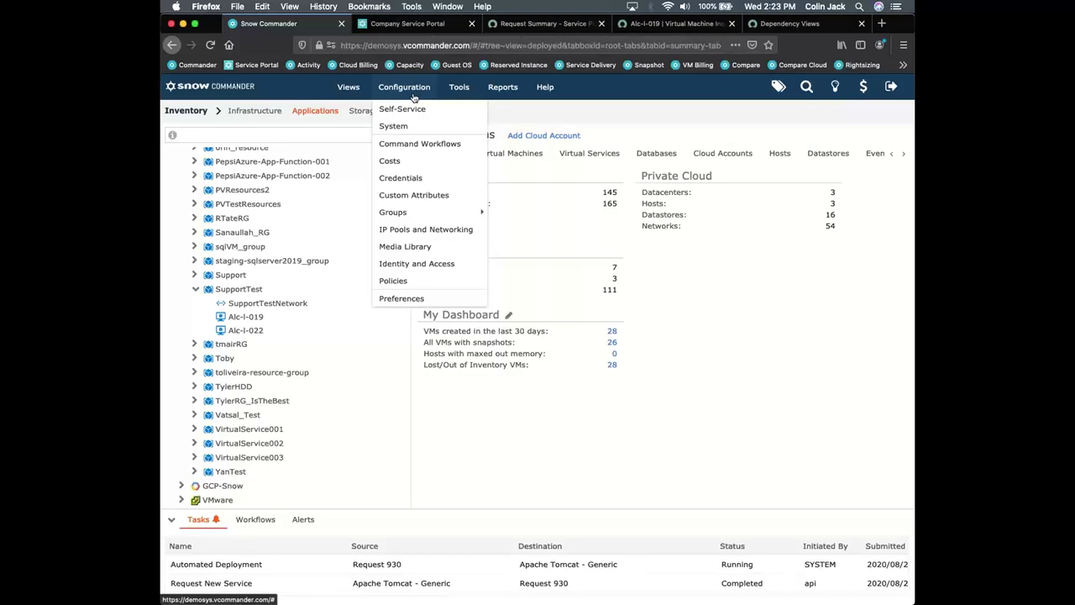
pyautogui.click(403, 281)
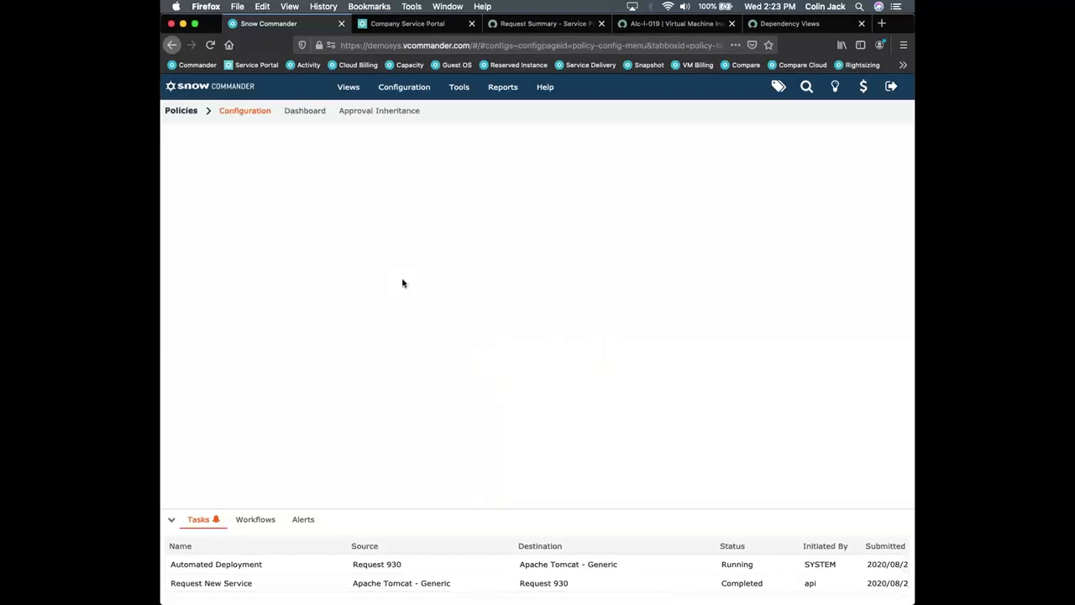
pyautogui.click(253, 488)
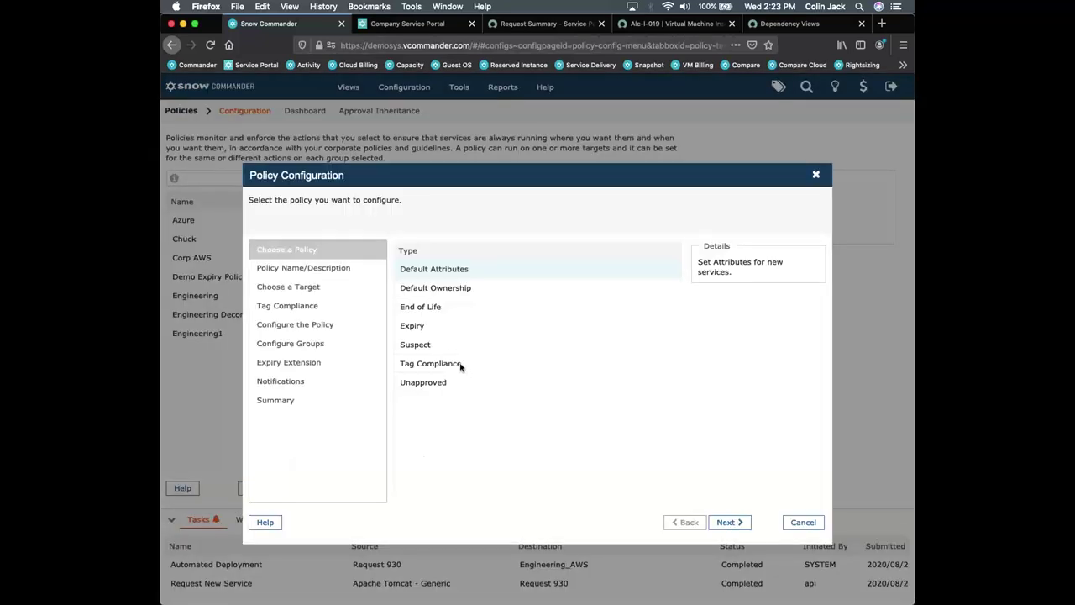
pyautogui.click(460, 365)
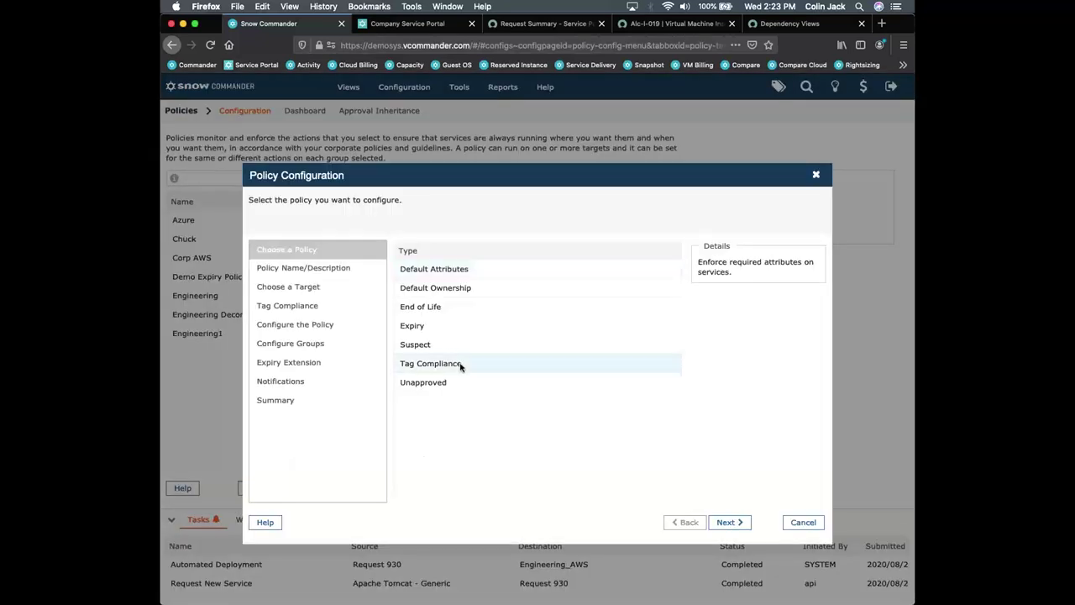
pyautogui.click(728, 523)
# Name the new policy "Tag Comp" and continue to the target selection
pyautogui.click(516, 248)
pyautogui.write('Ta')
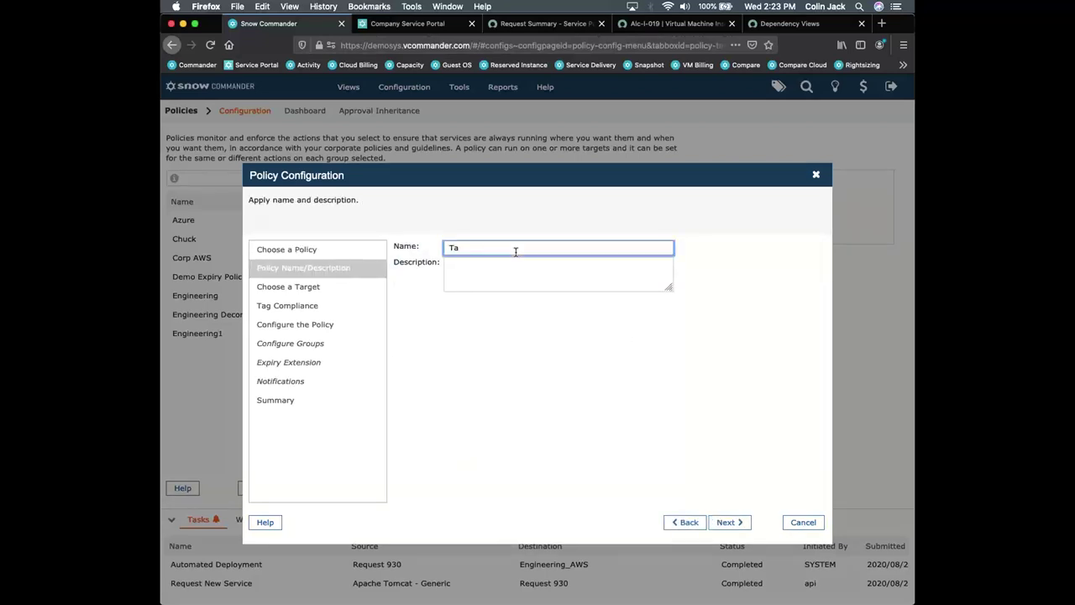
pyautogui.write('g Comp')
pyautogui.click(727, 523)
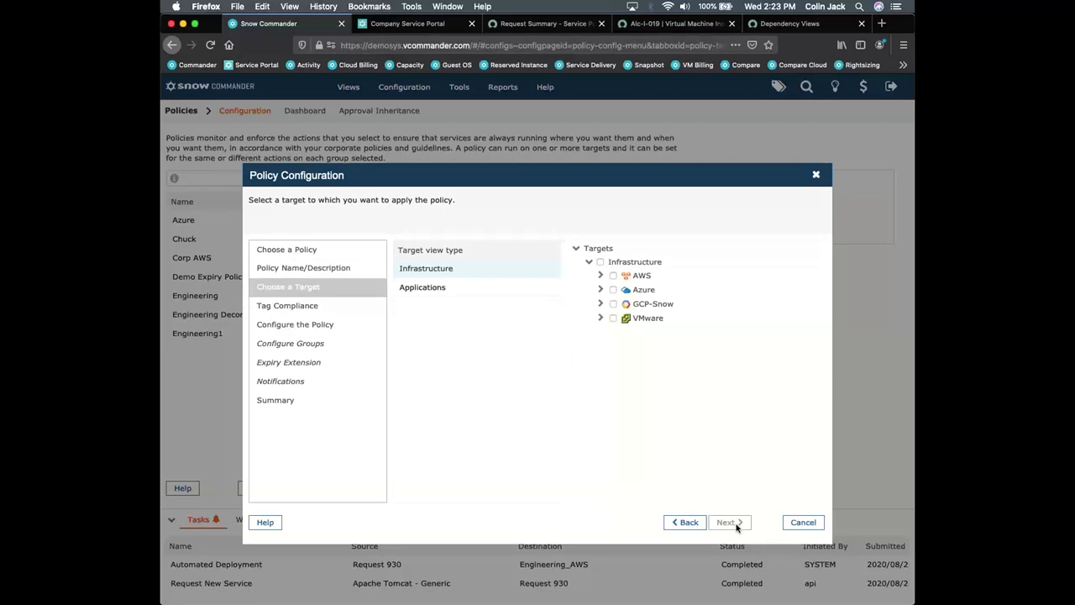
# Apply the policy to the AWS and Azure infrastructure targets and continue to the required attributes
pyautogui.click(616, 277)
pyautogui.click(614, 289)
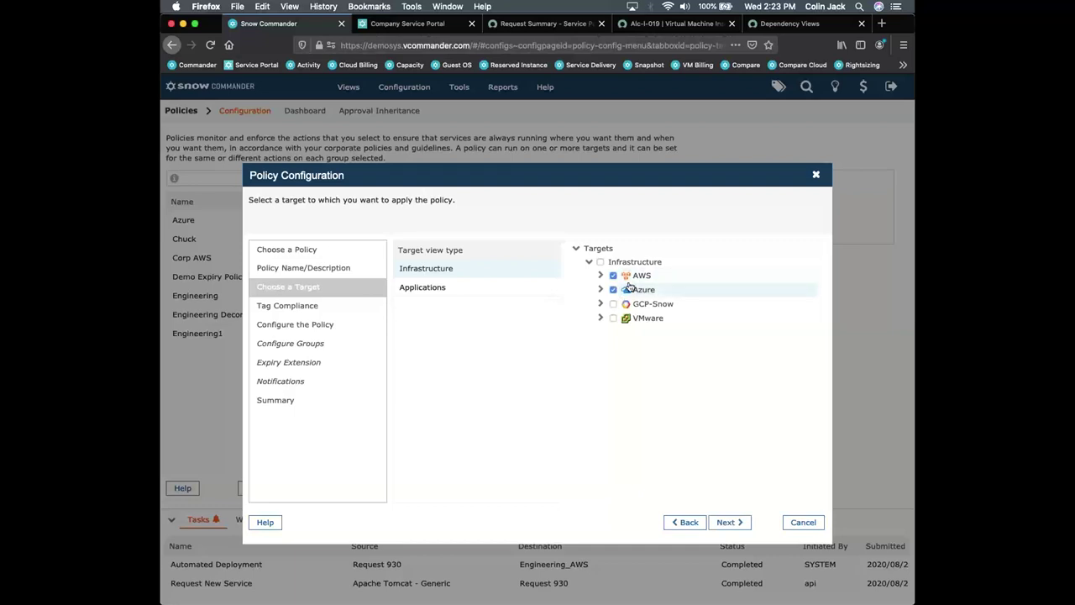
pyautogui.click(727, 523)
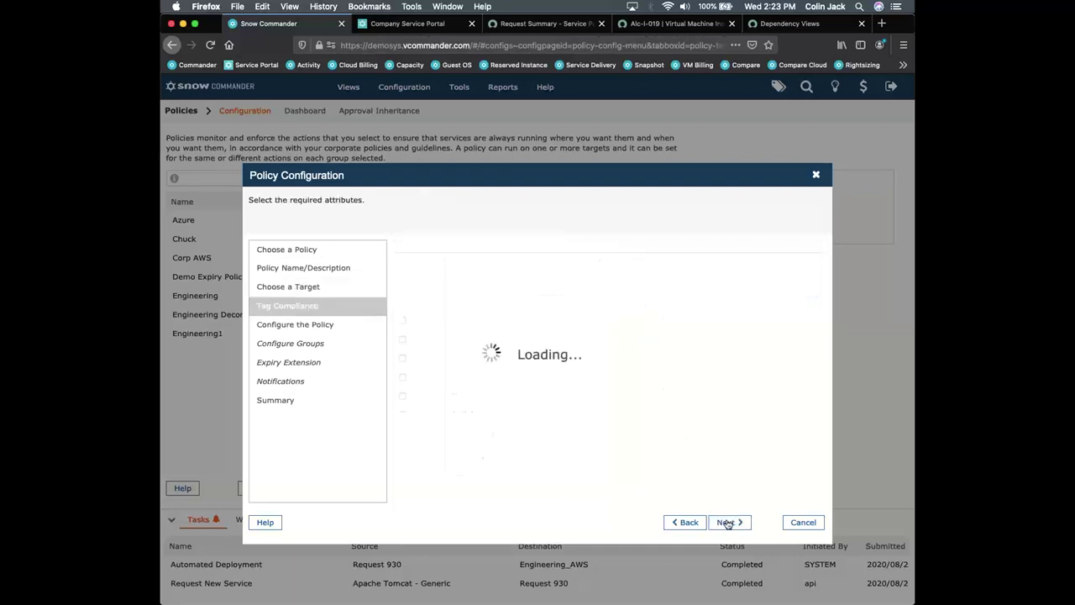
# Mark Application ID, Backup Required and Source as required attributes and continue to the policy actions
pyautogui.scroll(-3, 483, 455)
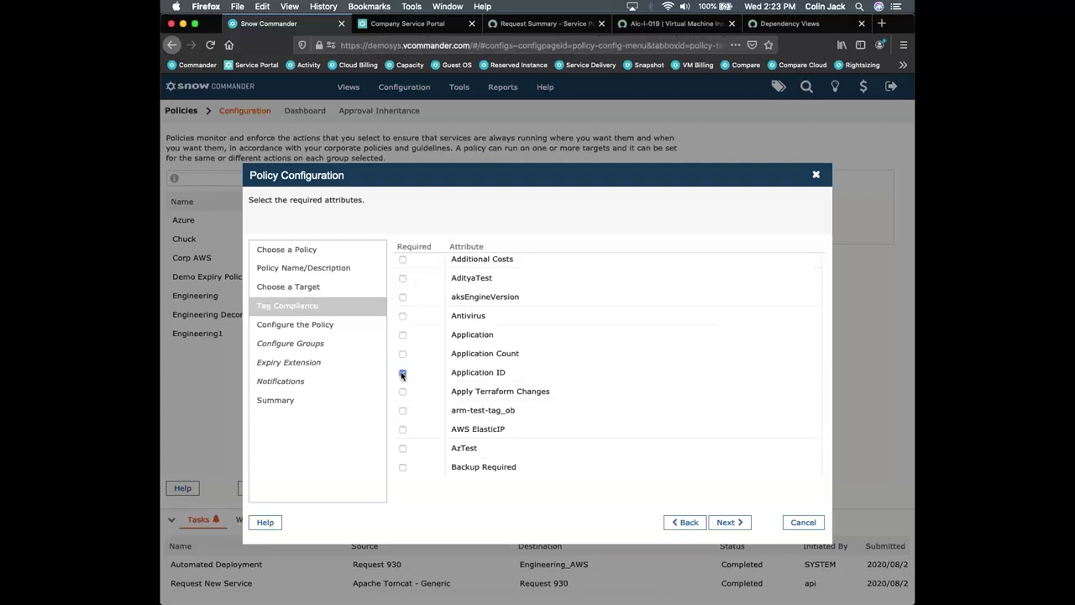
pyautogui.scroll(-2, 435, 391)
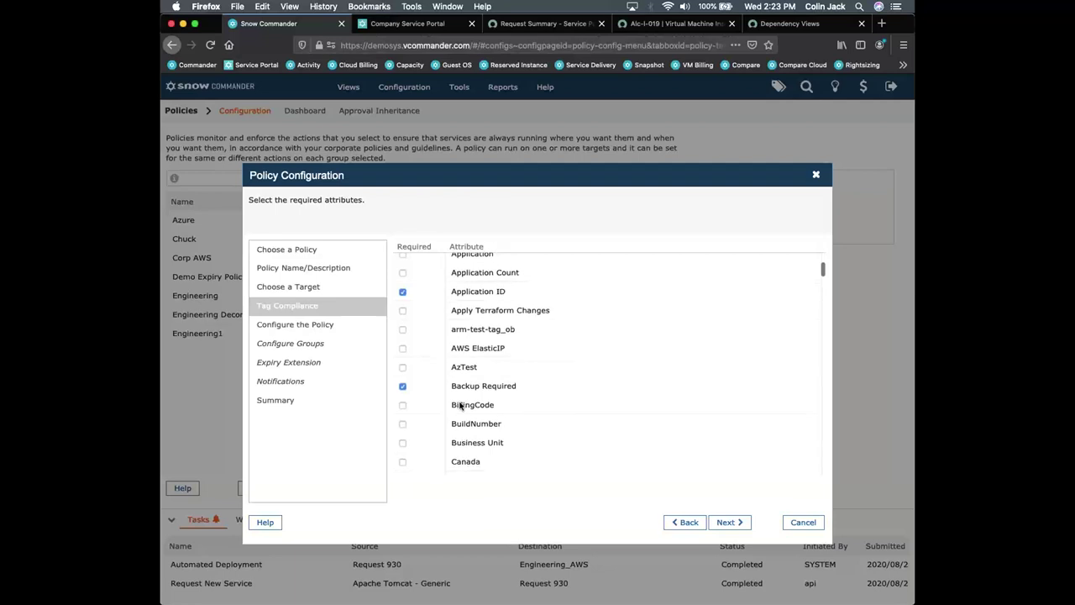
pyautogui.scroll(-3, 460, 406)
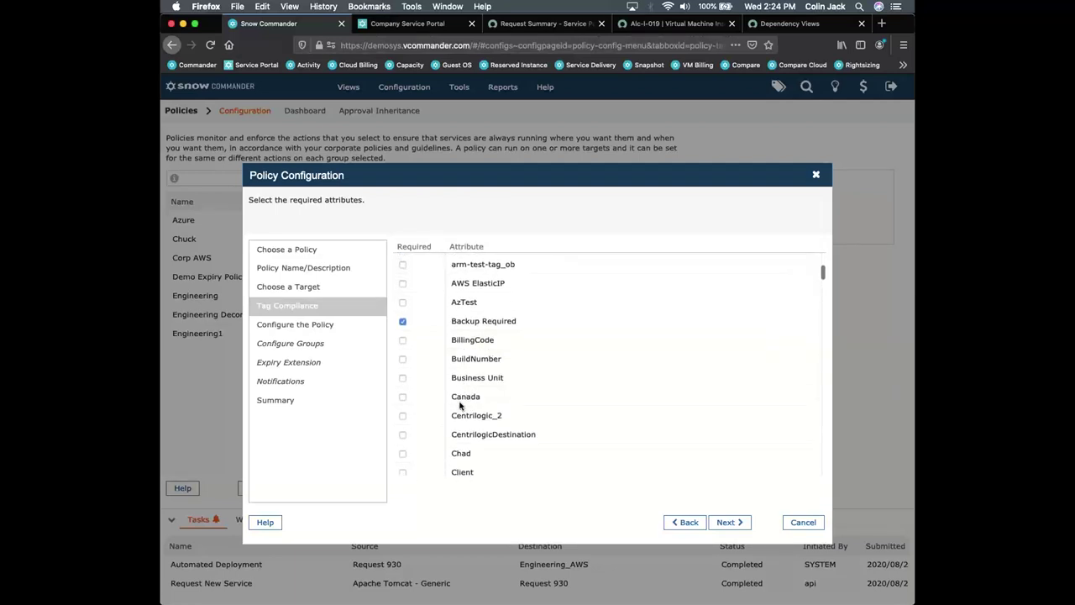
pyautogui.scroll(-10, 461, 406)
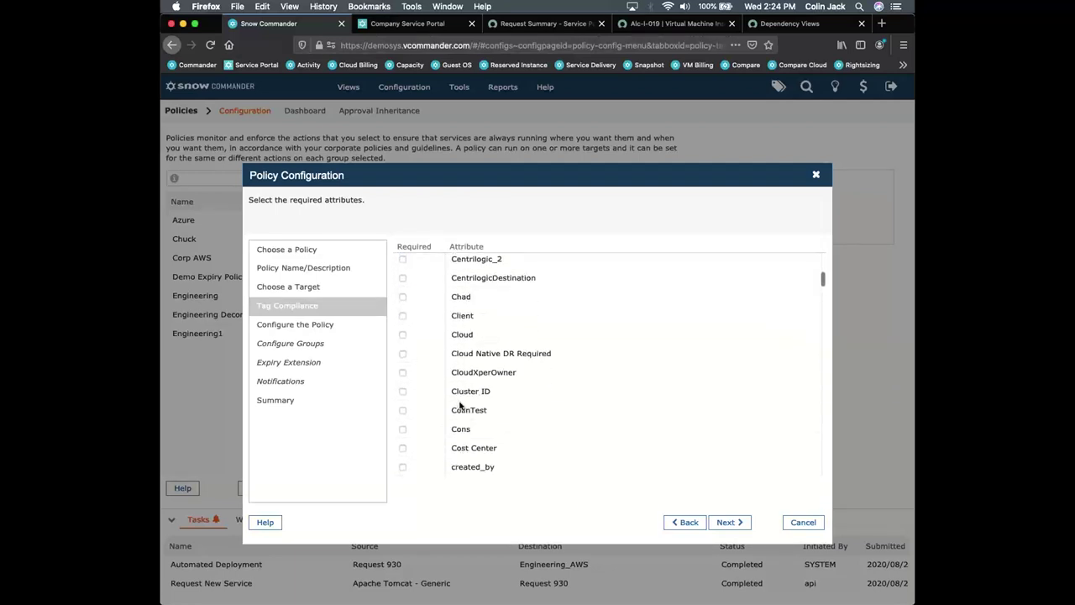
pyautogui.scroll(-15, 460, 406)
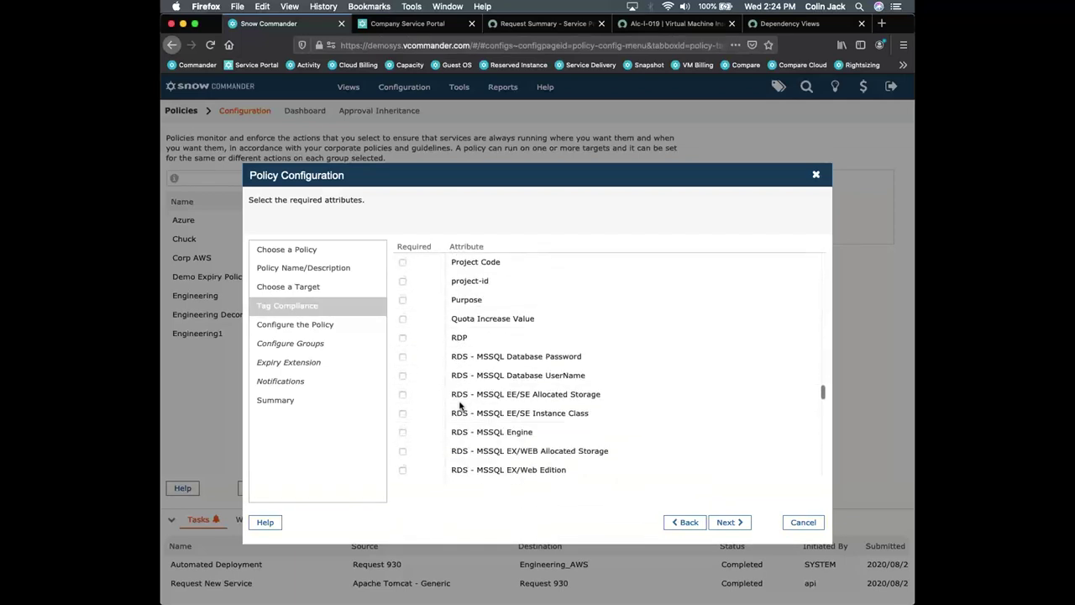
pyautogui.scroll(-15, 460, 406)
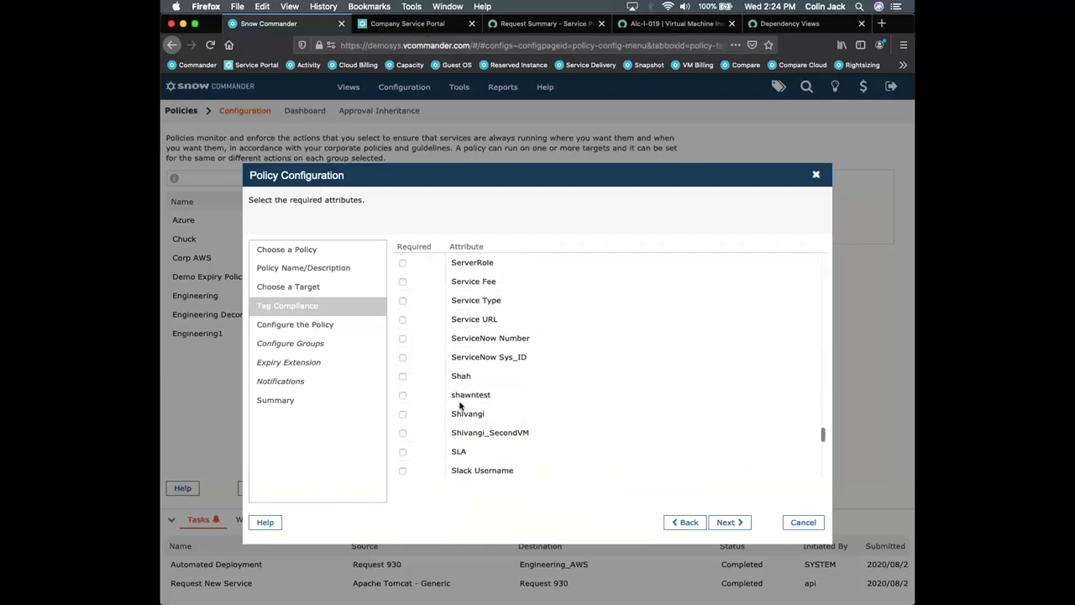
pyautogui.scroll(-5, 460, 406)
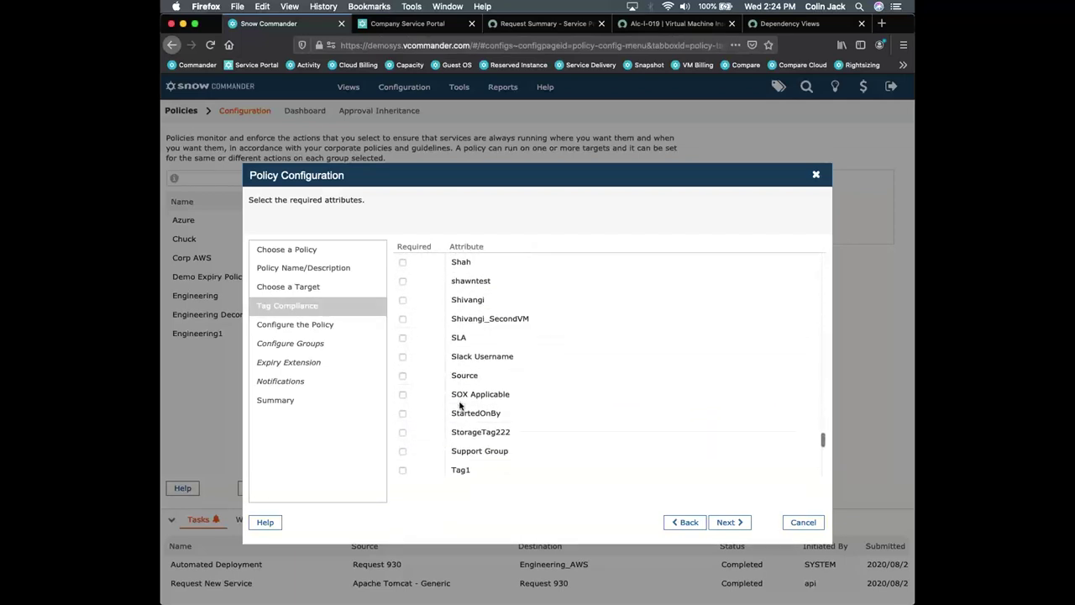
pyautogui.scroll(-2, 461, 405)
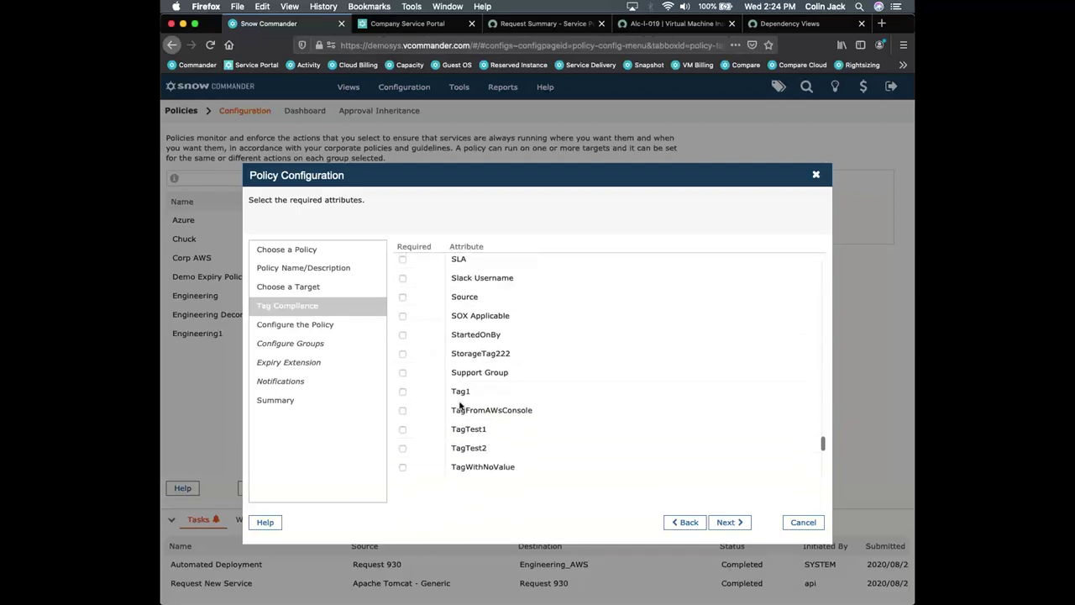
pyautogui.click(460, 308)
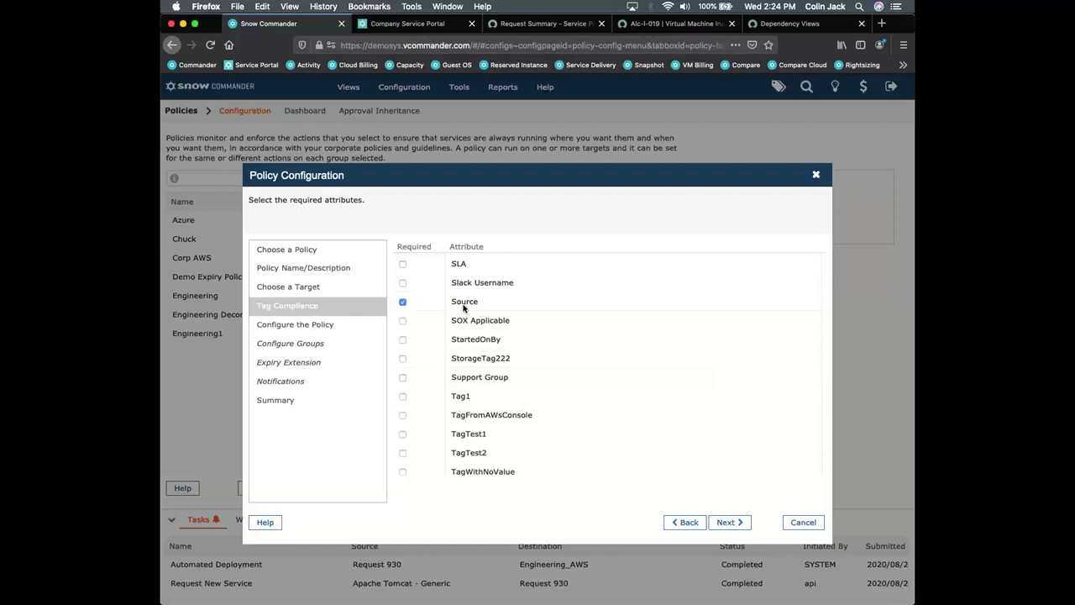
pyautogui.click(731, 522)
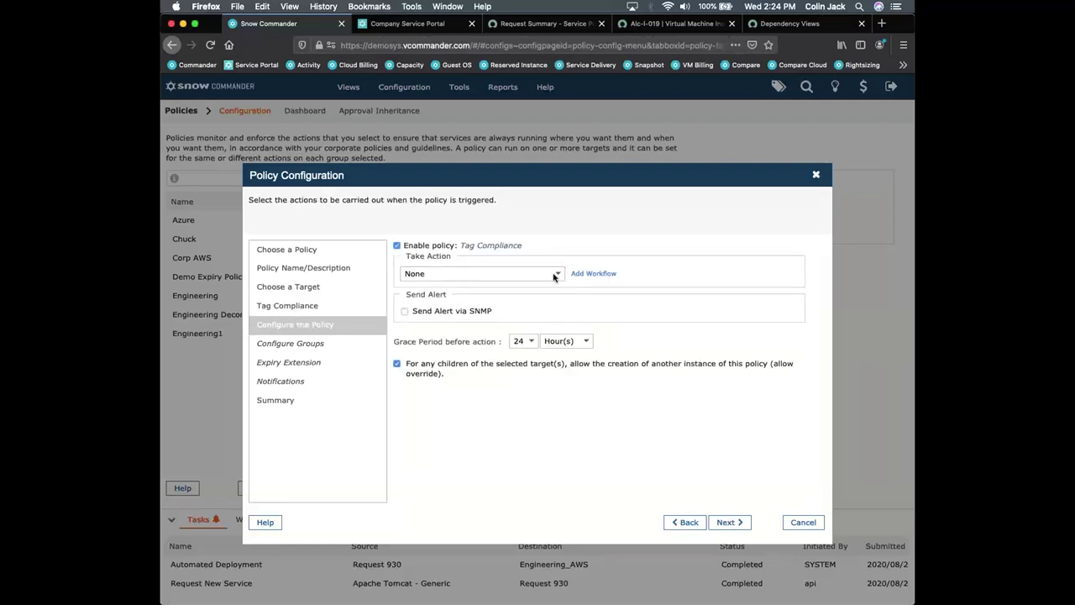
# Set the tag compliance policy's action to Stop with a grace period of 0 hours
pyautogui.click(555, 275)
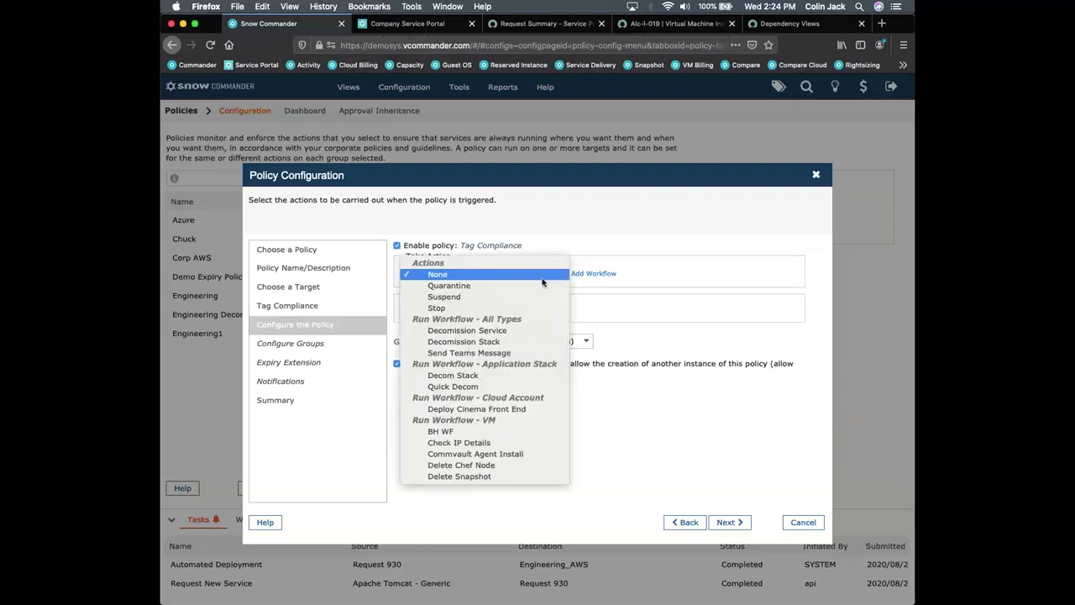
pyautogui.click(468, 309)
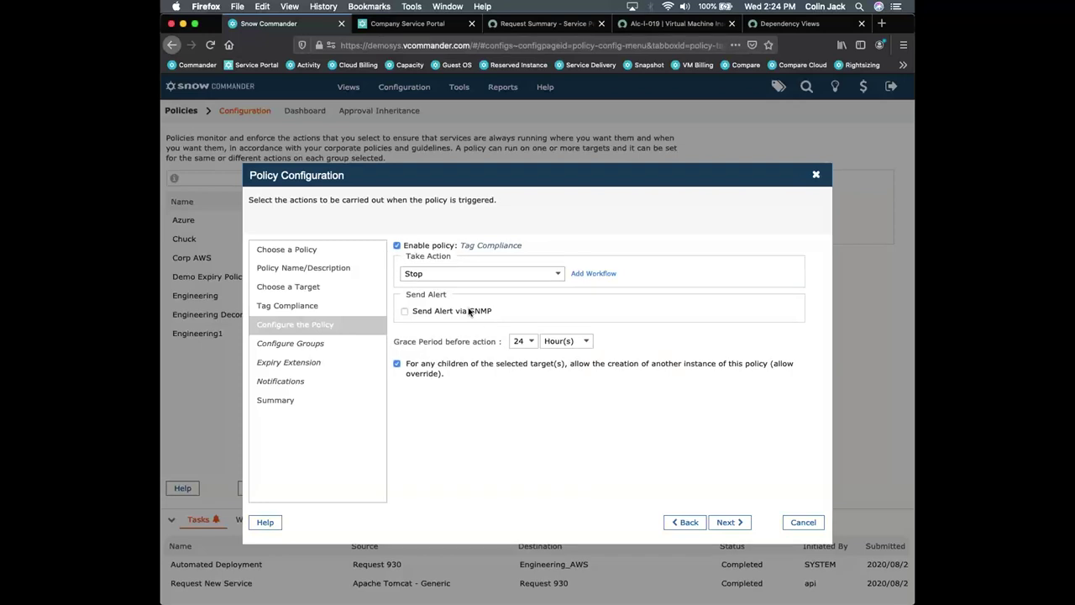
pyautogui.click(528, 341)
pyautogui.scroll(3, 526, 210)
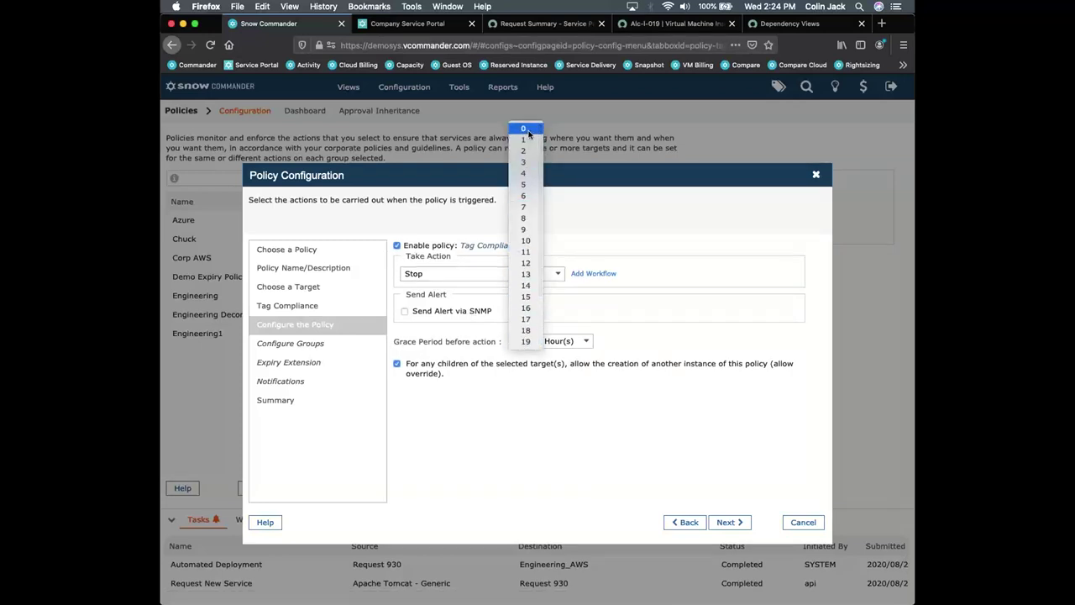
pyautogui.click(528, 133)
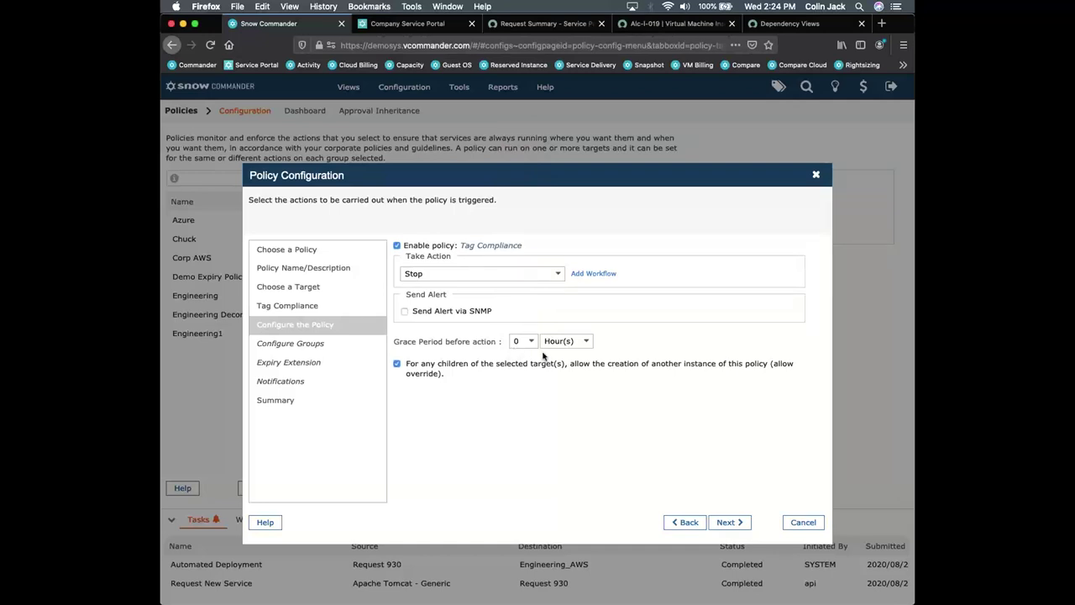
# Continue to the policy summary, review its required attributes and cancel the policy configuration
pyautogui.click(733, 523)
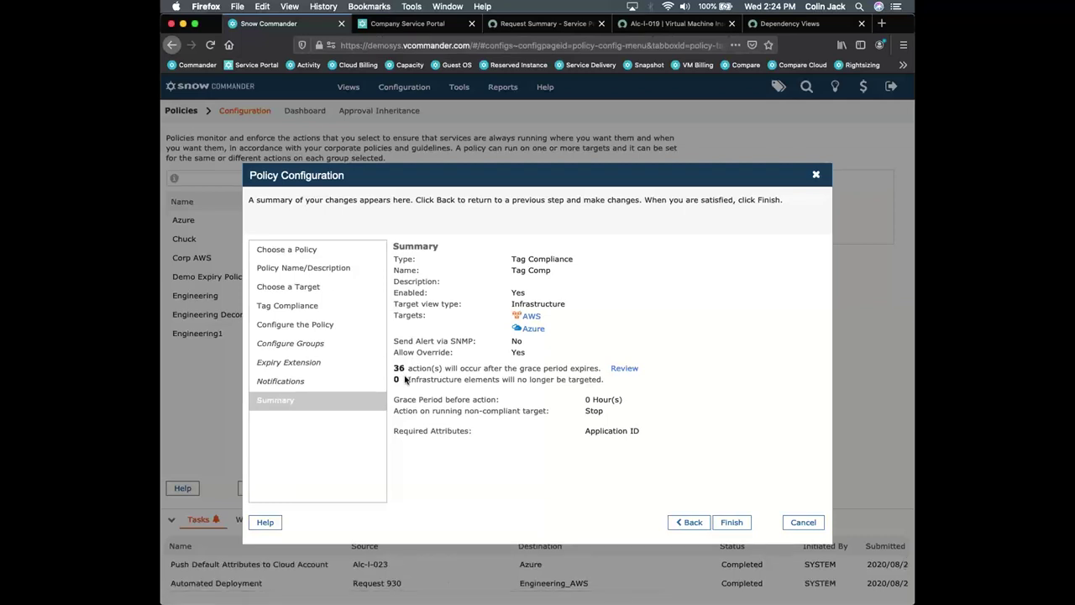
pyautogui.scroll(-2, 577, 409)
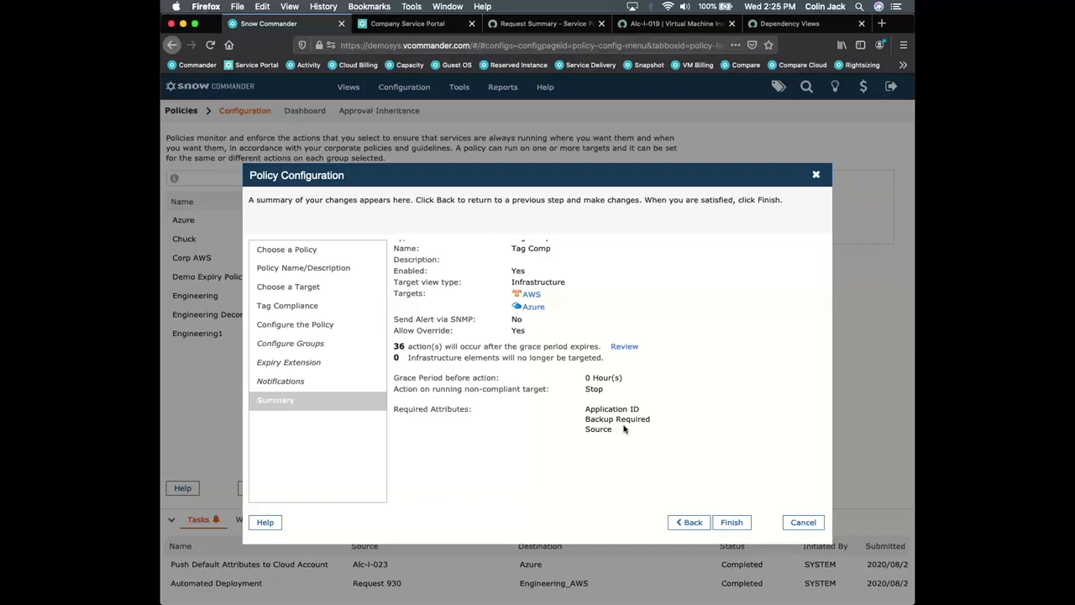
pyautogui.click(803, 522)
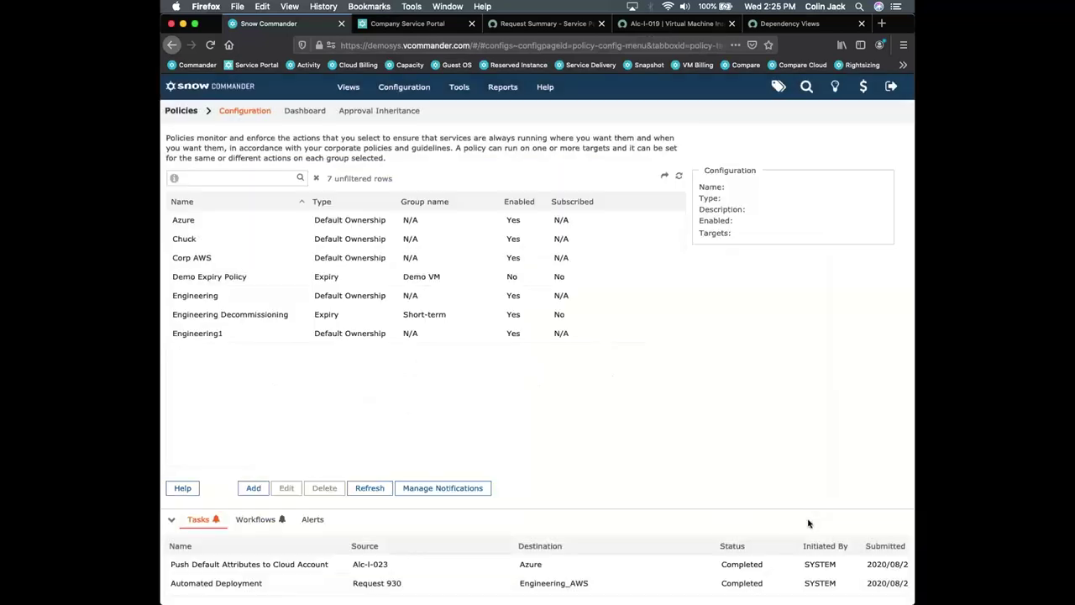
# Switch to the ServiceNow portal and open the Change Cloud Resource Size item from the request catalog
pyautogui.click(554, 29)
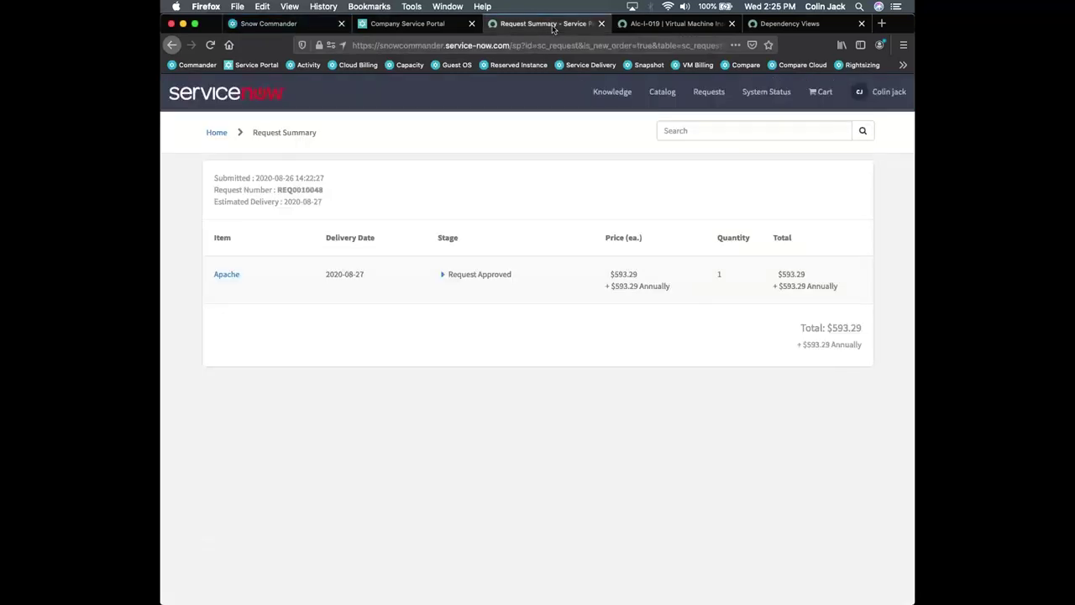
pyautogui.click(218, 134)
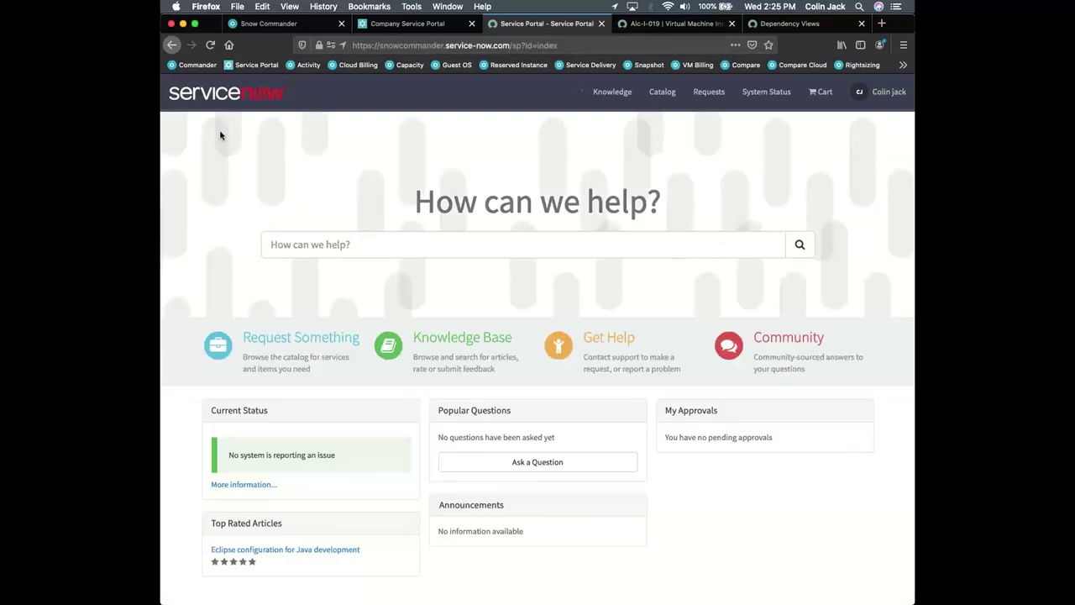
pyautogui.click(285, 337)
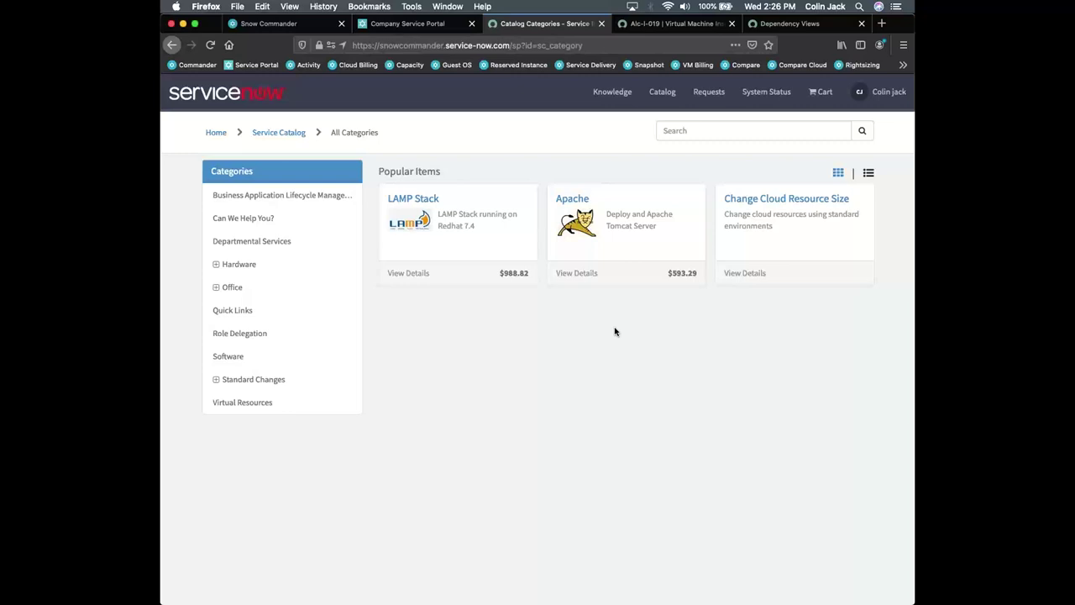
pyautogui.click(763, 200)
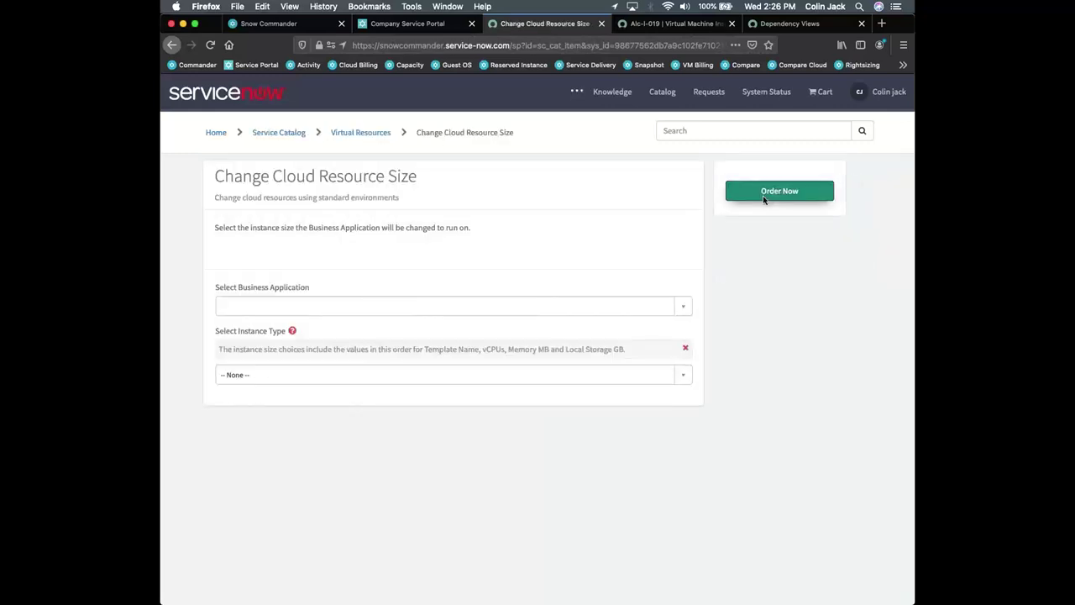
# Order a resize of the OpenBravoPOS business application to the Basic_A1 instance type and check out the request
pyautogui.click(682, 306)
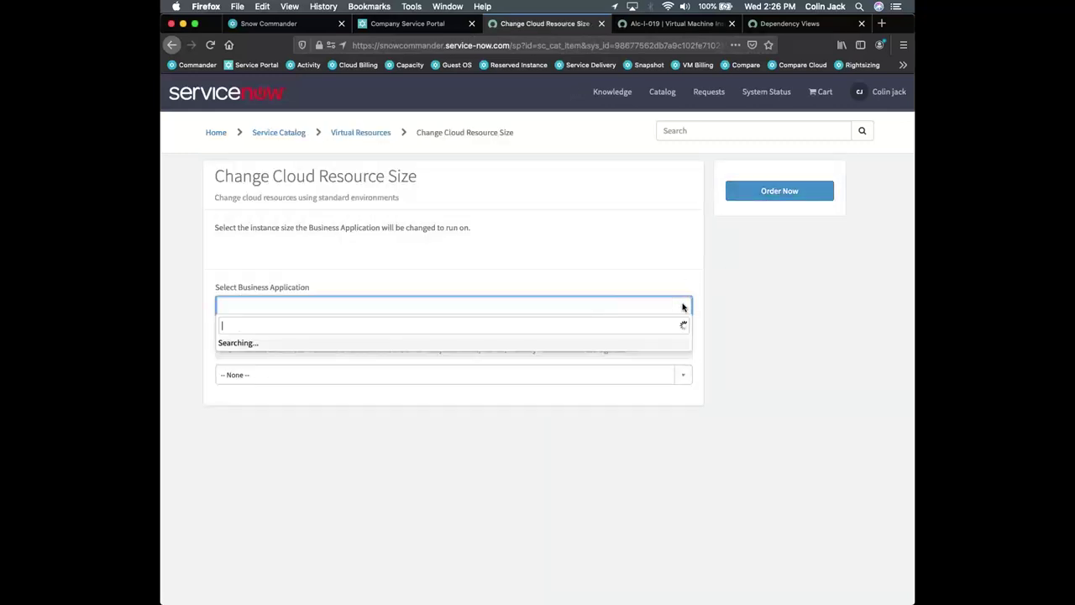
pyautogui.click(534, 343)
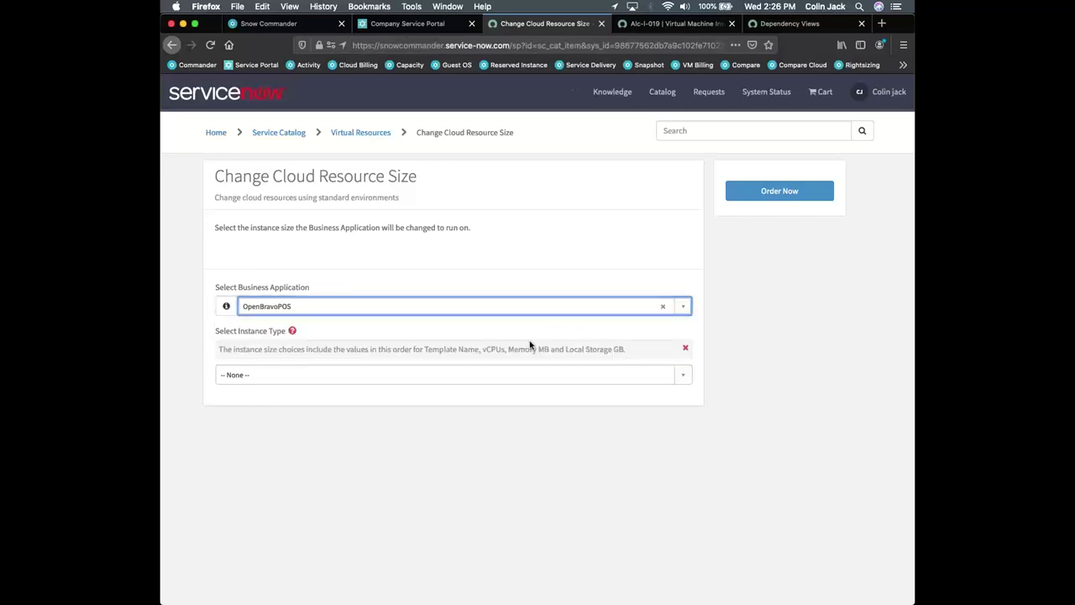
pyautogui.click(683, 378)
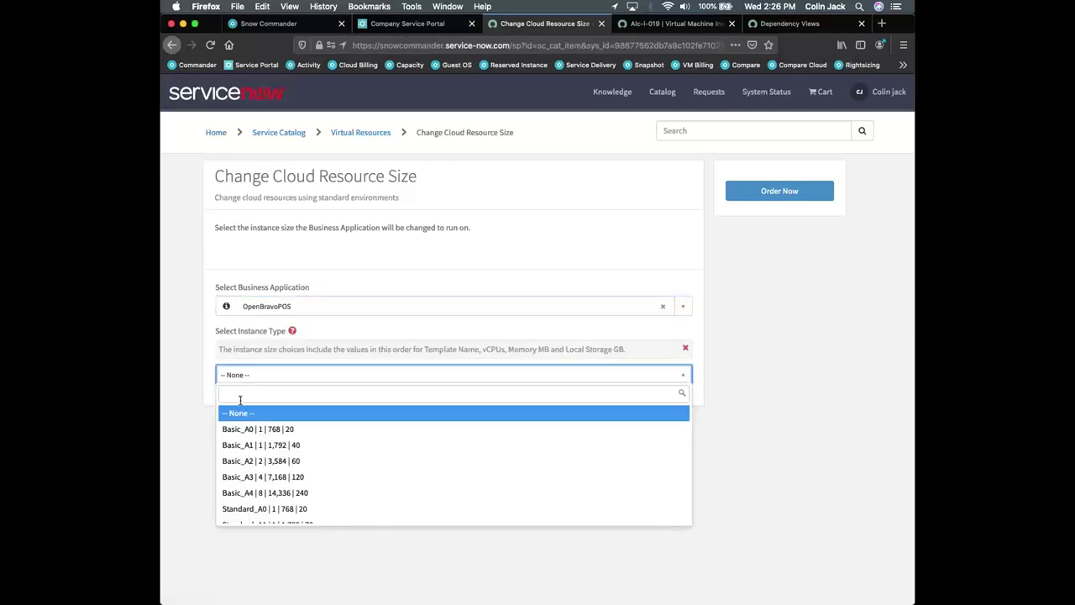
pyautogui.click(245, 445)
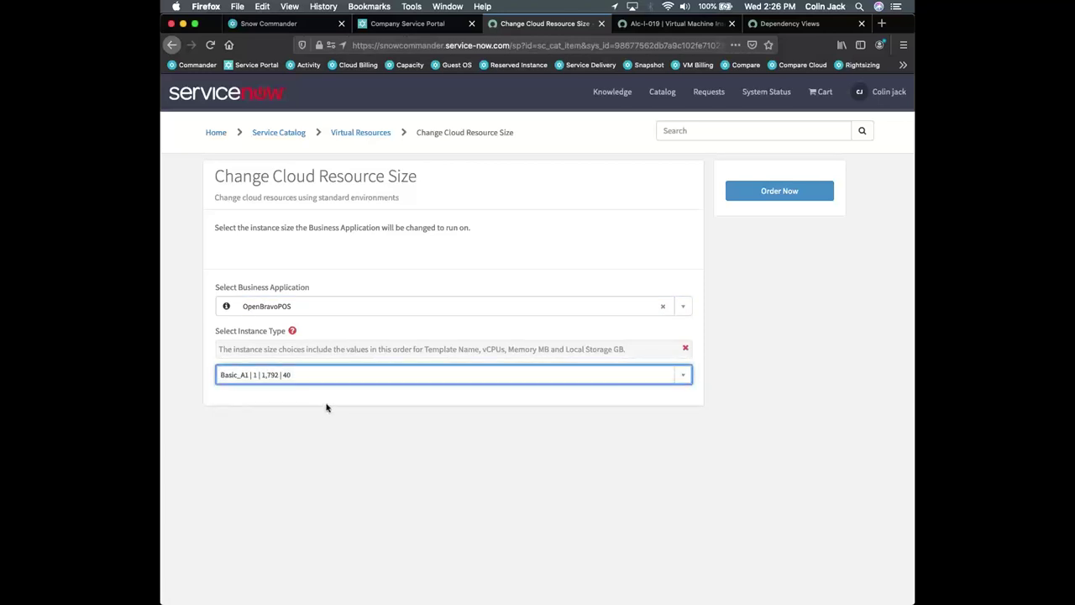
pyautogui.click(777, 193)
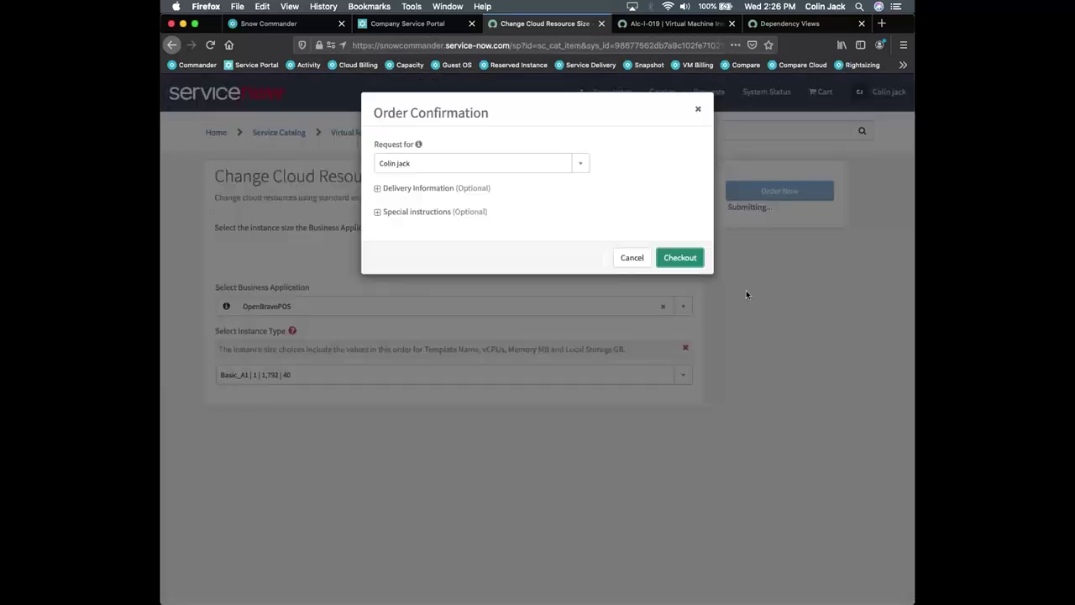
pyautogui.click(693, 263)
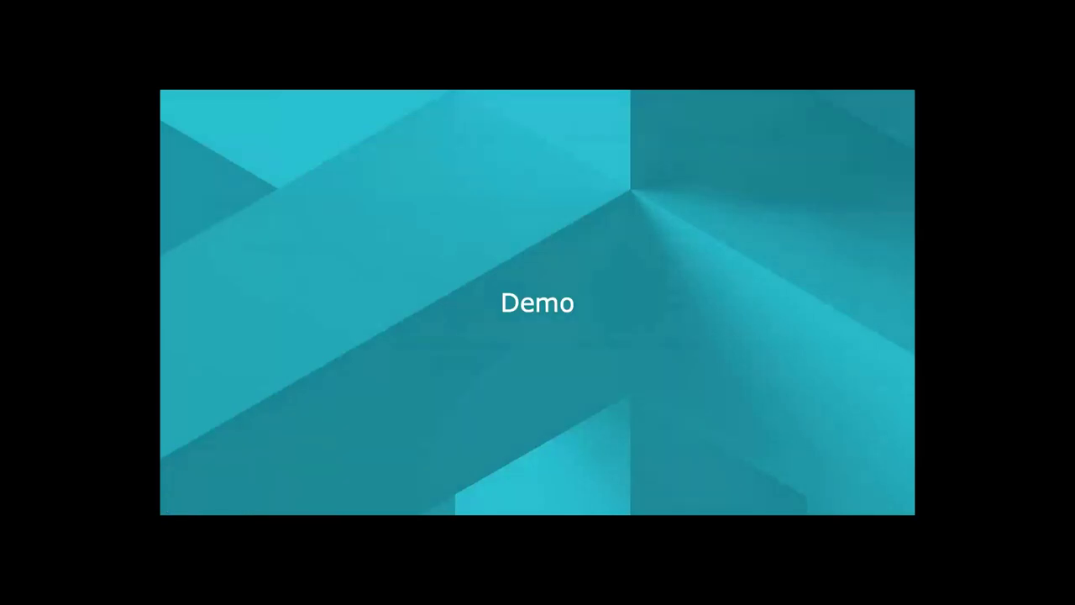
pyautogui.press('Right')
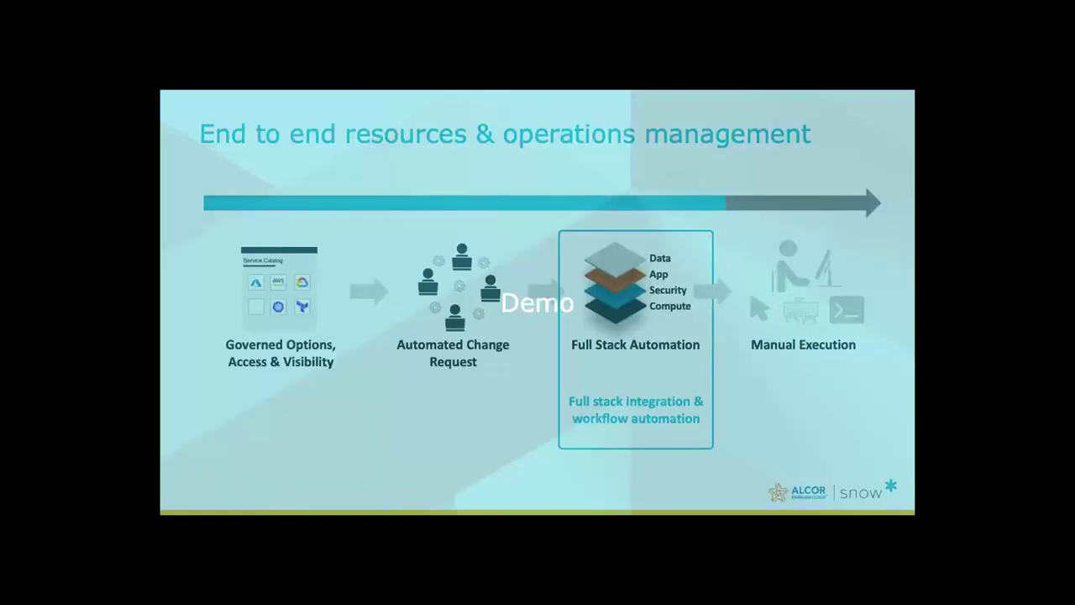
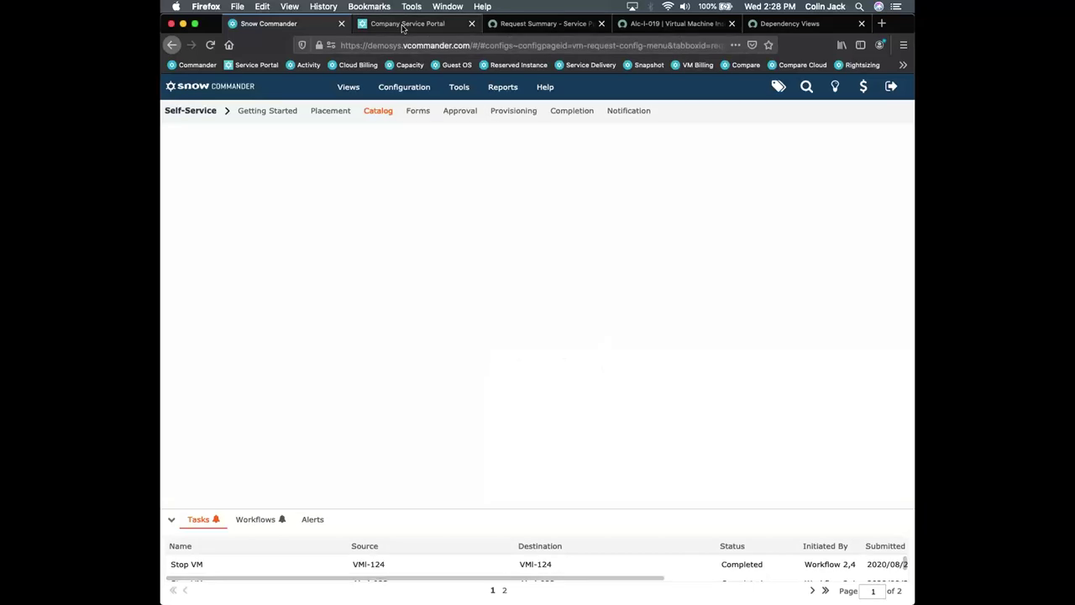
# Switch to Snow's Company Service Portal and look through the services offered in its Service Catalog
pyautogui.click(403, 25)
pyautogui.click(216, 227)
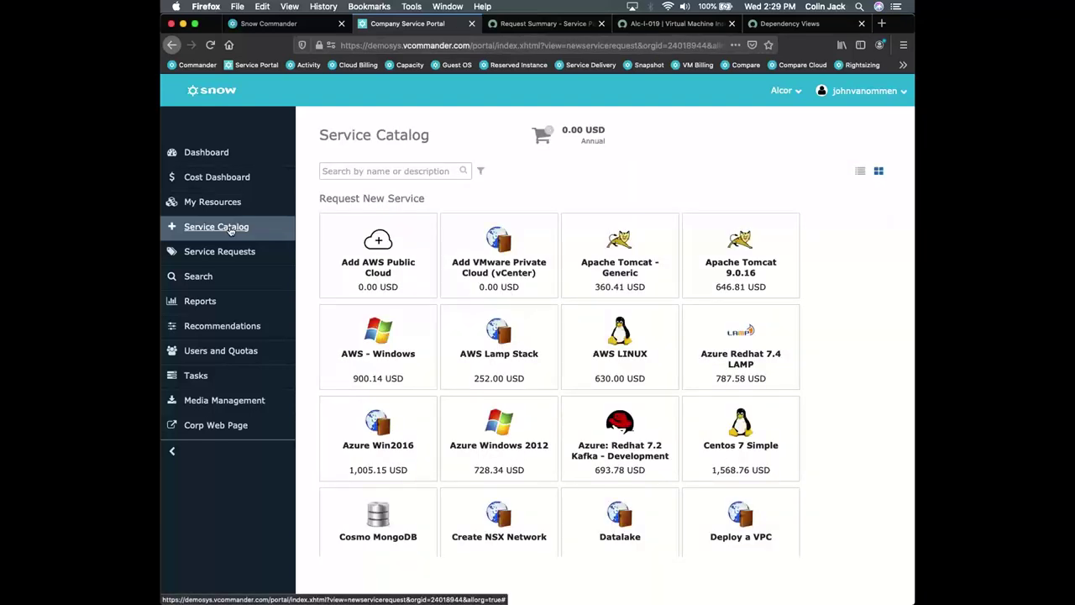
pyautogui.moveTo(487, 323)
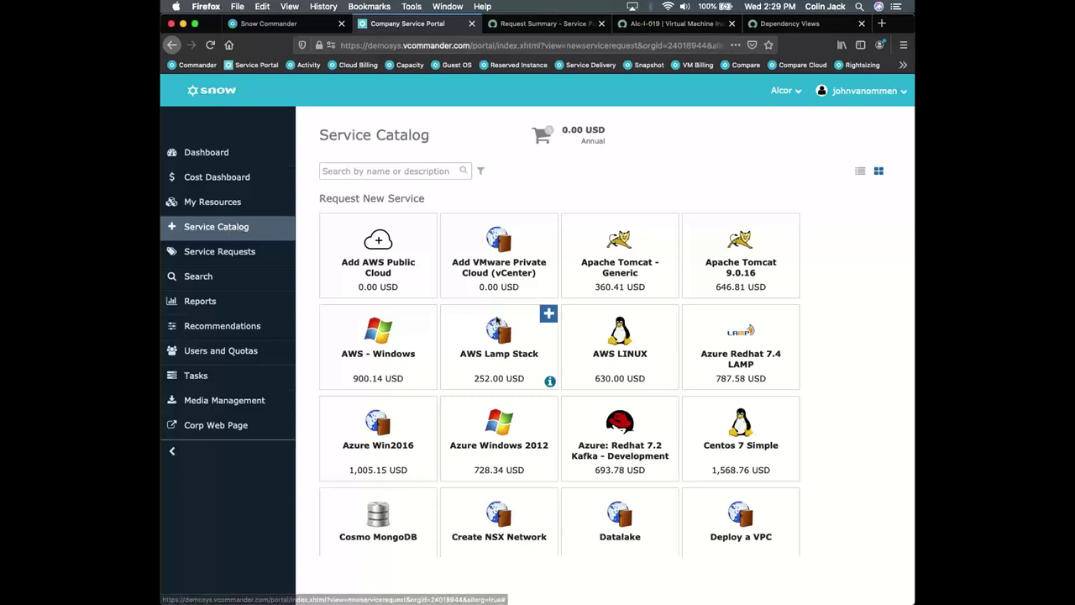
pyautogui.scroll(-1, 837, 451)
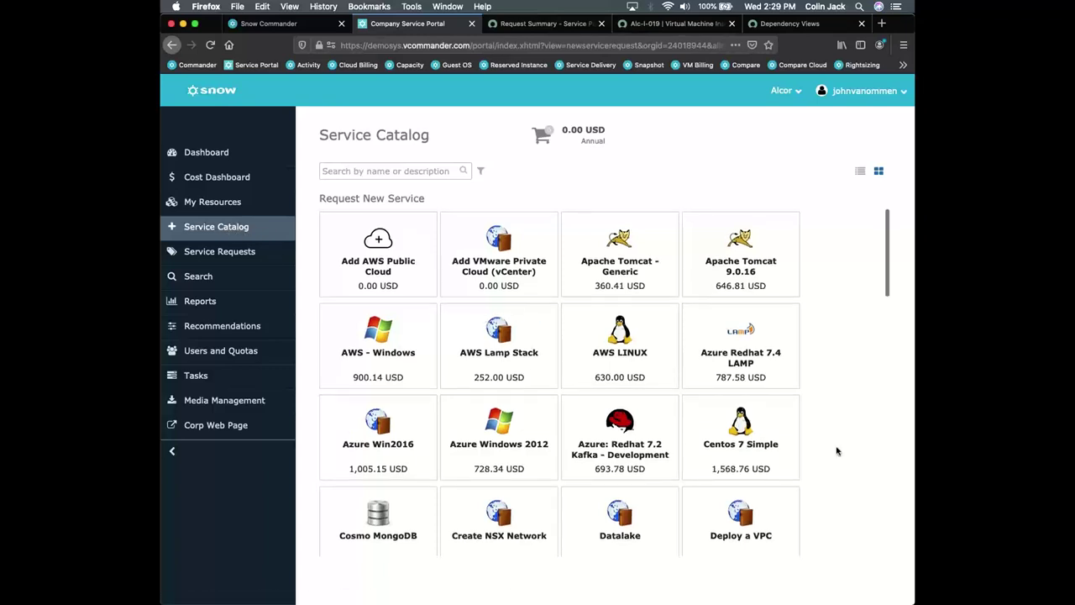
pyautogui.scroll(-2, 836, 451)
pyautogui.scroll(2, 836, 451)
pyautogui.moveTo(724, 368)
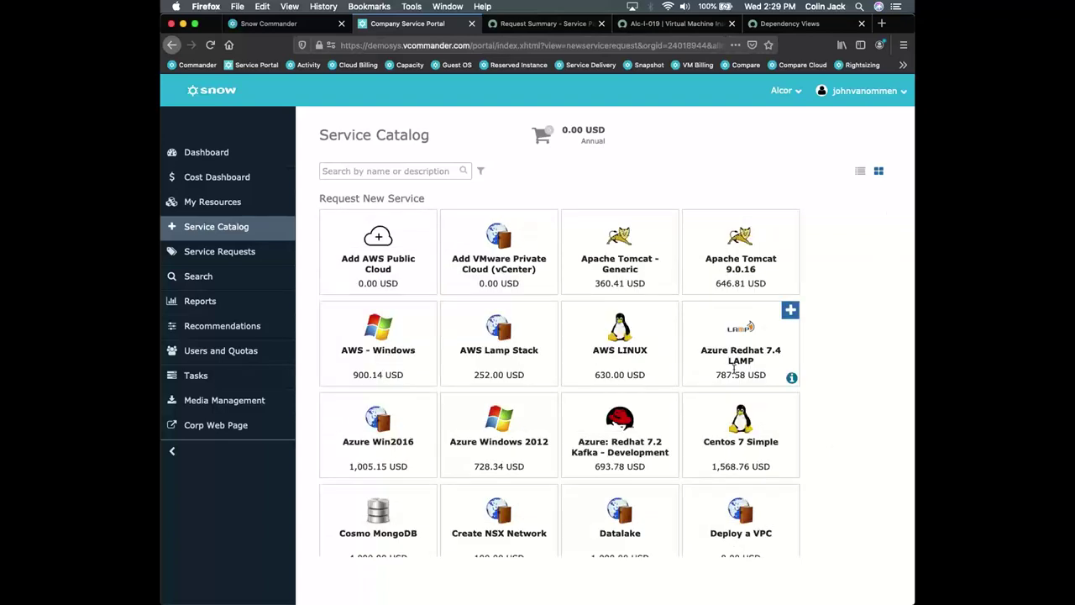
pyautogui.scroll(1, 611, 453)
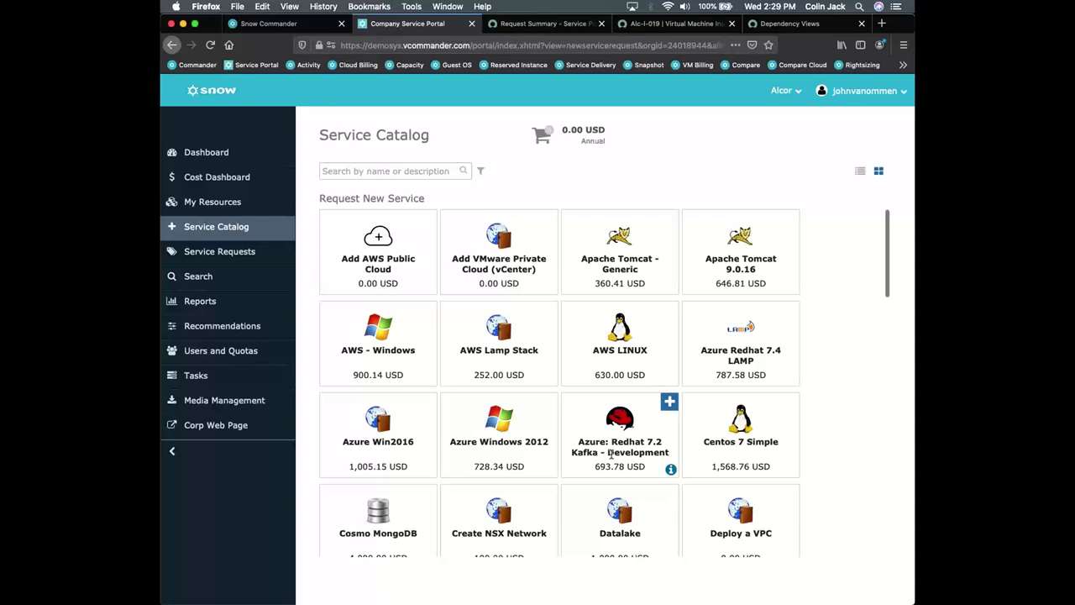
pyautogui.scroll(-1, 611, 454)
pyautogui.scroll(-5, 610, 453)
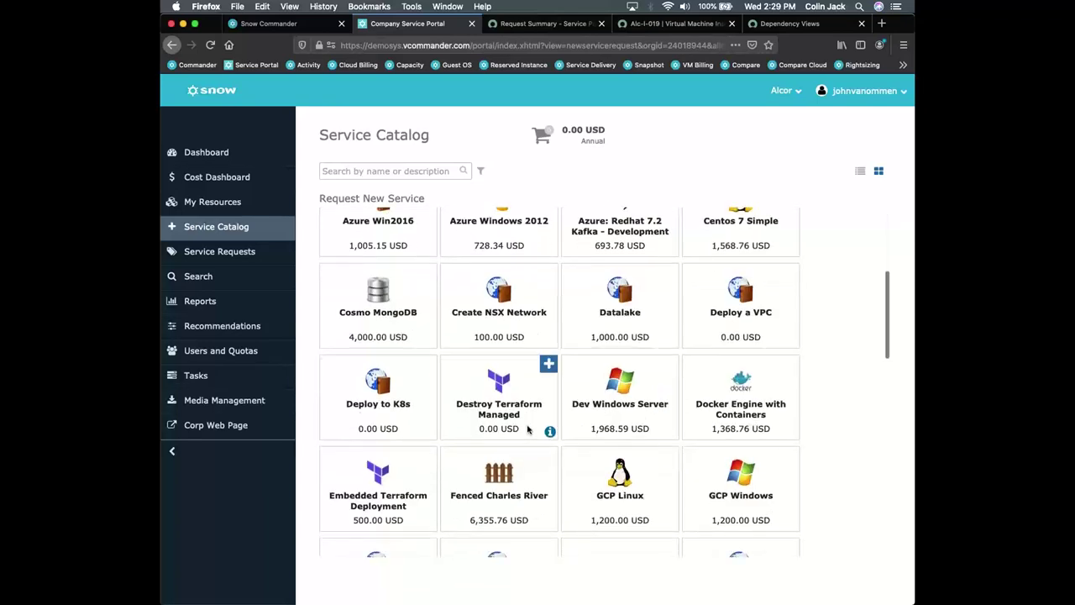
# Look through the remaining services in the Service Catalog, from Terraform and GCP offerings down to Windows 2012
pyautogui.scroll(-1, 527, 429)
pyautogui.scroll(-6, 528, 429)
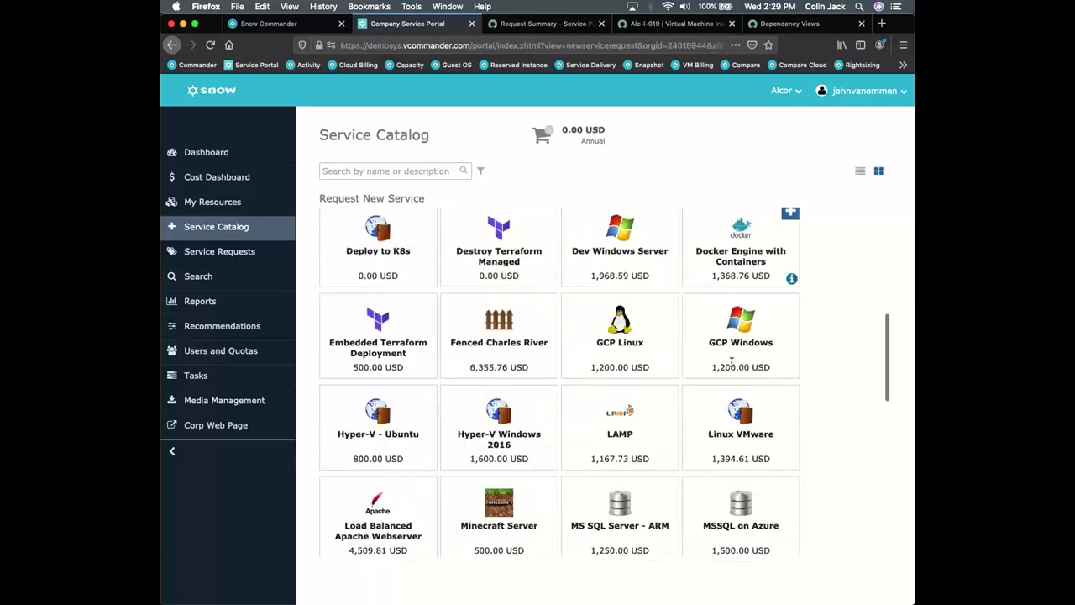
pyautogui.scroll(-3, 731, 361)
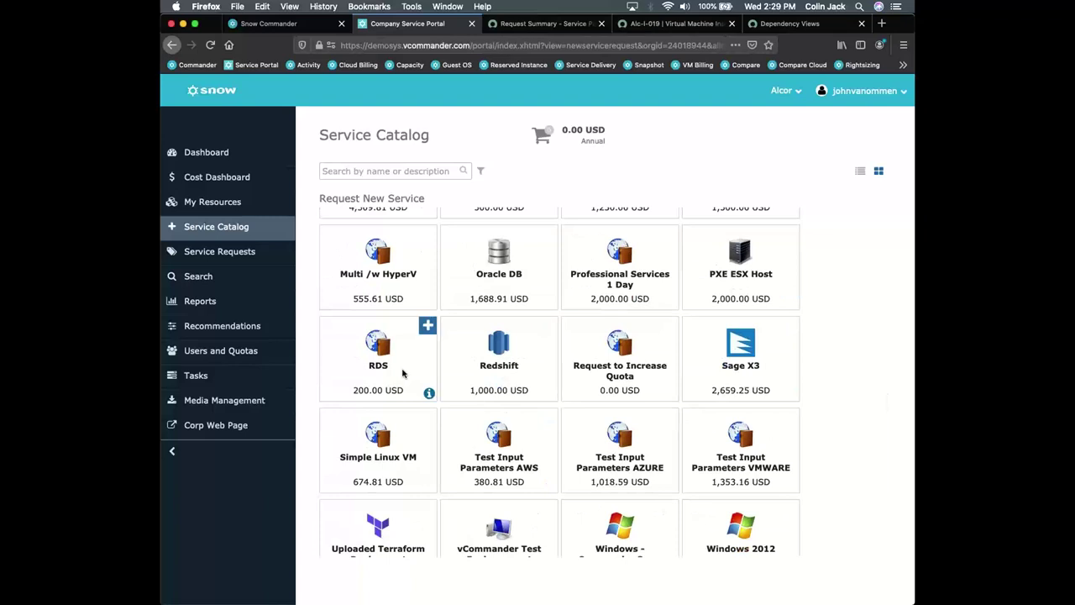
pyautogui.scroll(-1, 402, 373)
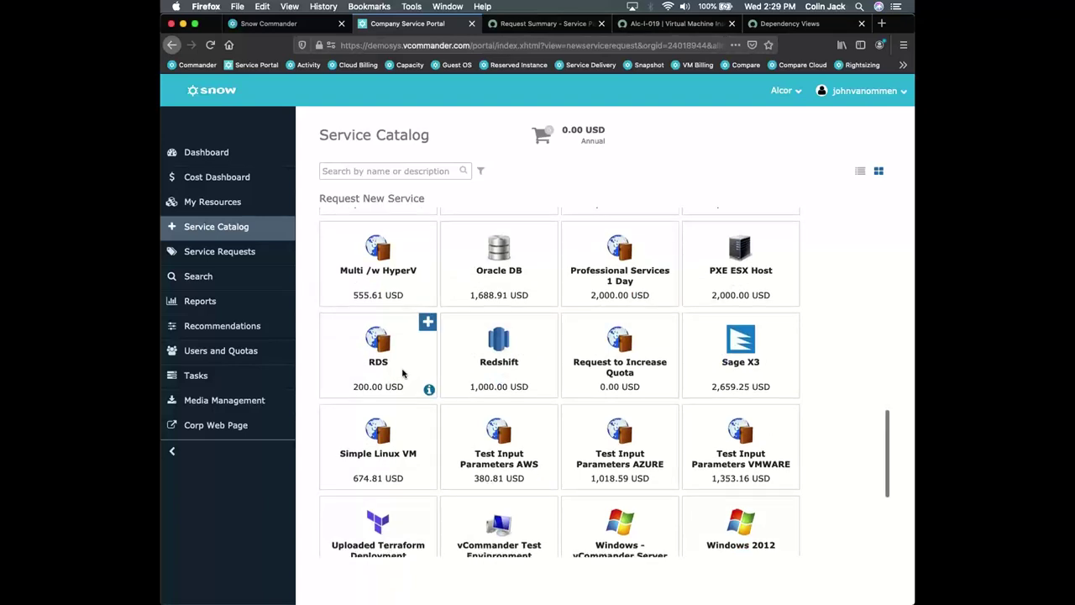
pyautogui.scroll(-1, 402, 373)
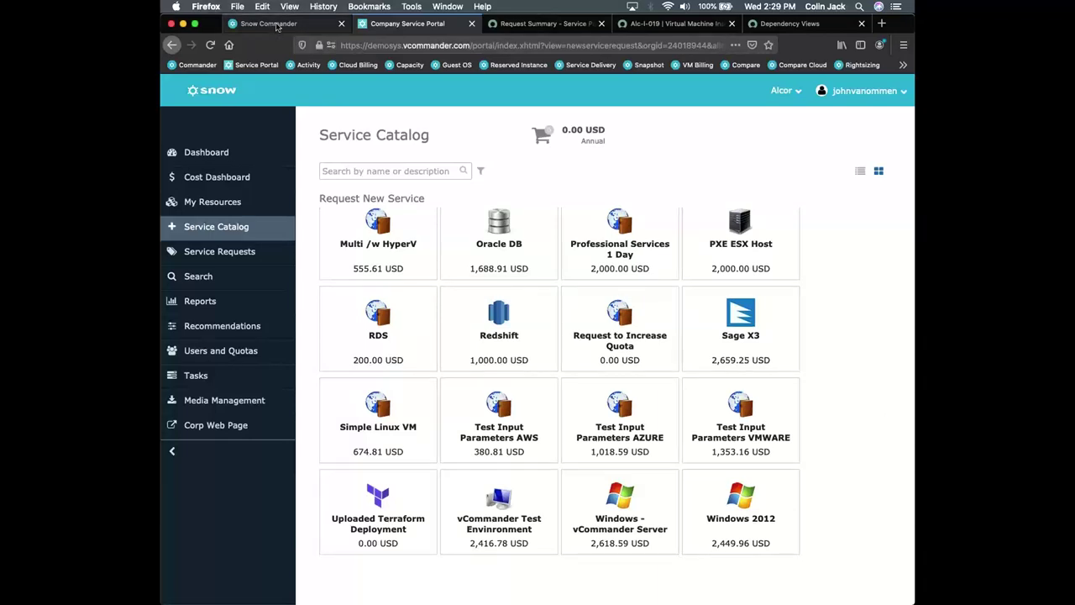
# Switch to Snow Commander, start adding a catalog service named Sample and continue to its component blueprints
pyautogui.click(277, 25)
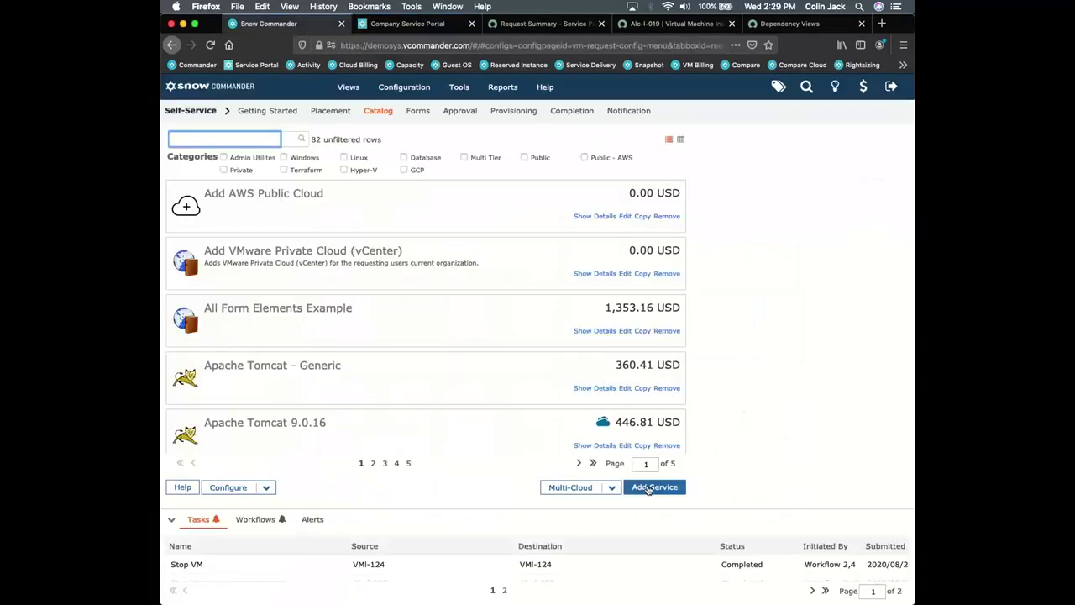
pyautogui.click(648, 488)
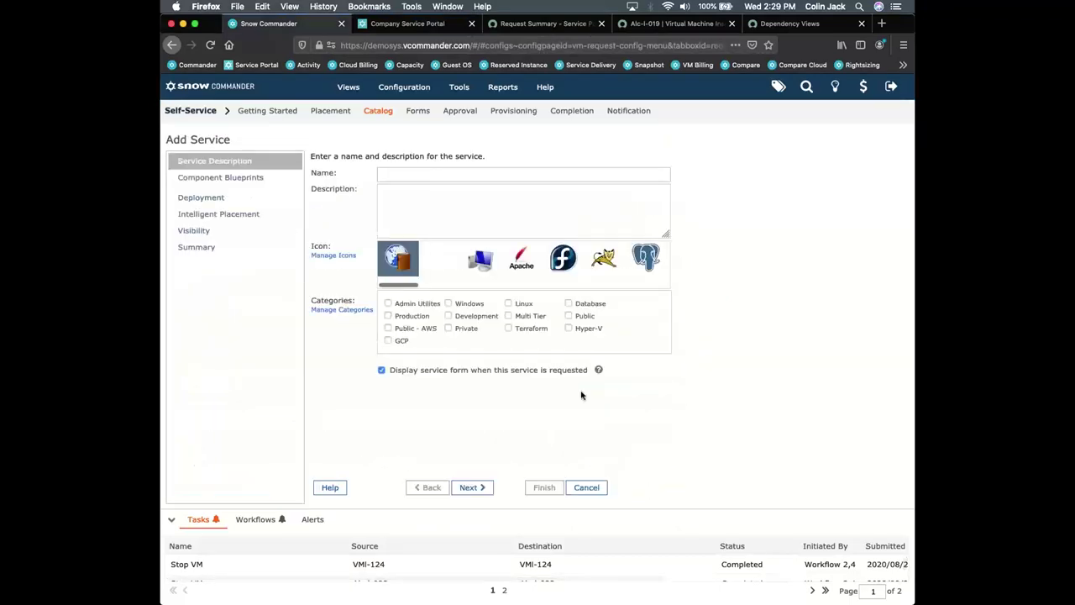
pyautogui.click(429, 173)
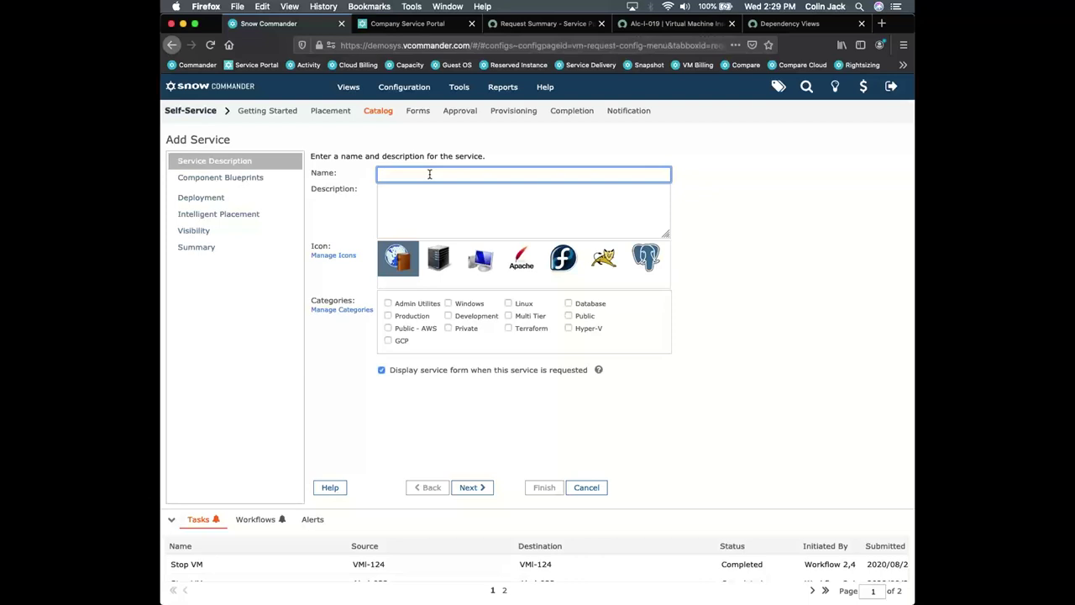
pyautogui.write('Samo')
pyautogui.press('BackSpace')
pyautogui.write('ple')
pyautogui.click(462, 490)
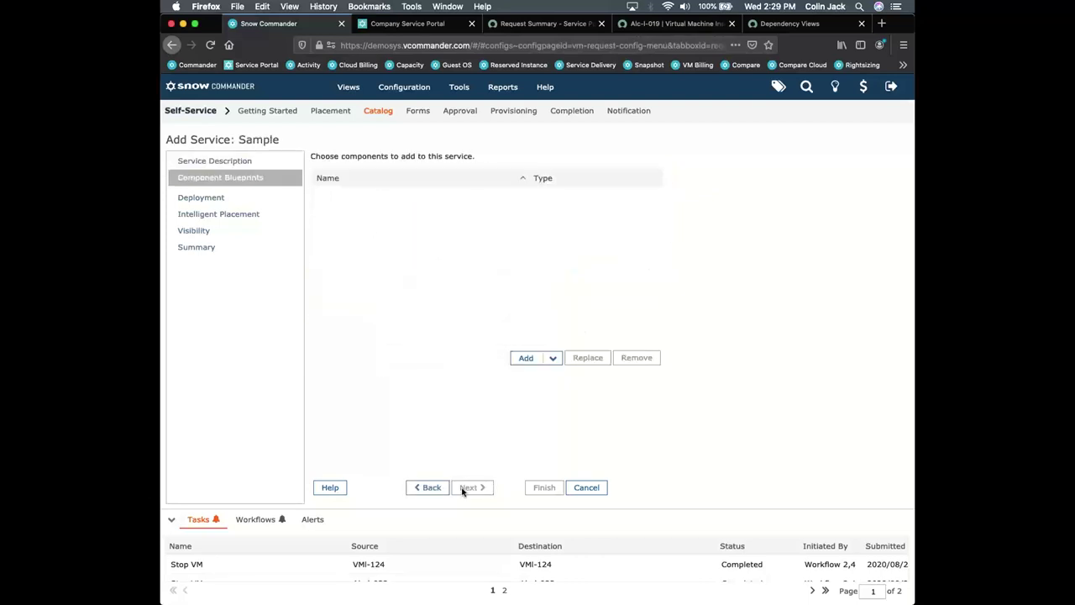
# Review the component types that can be added to the Sample service, and cancel the new service
pyautogui.click(553, 359)
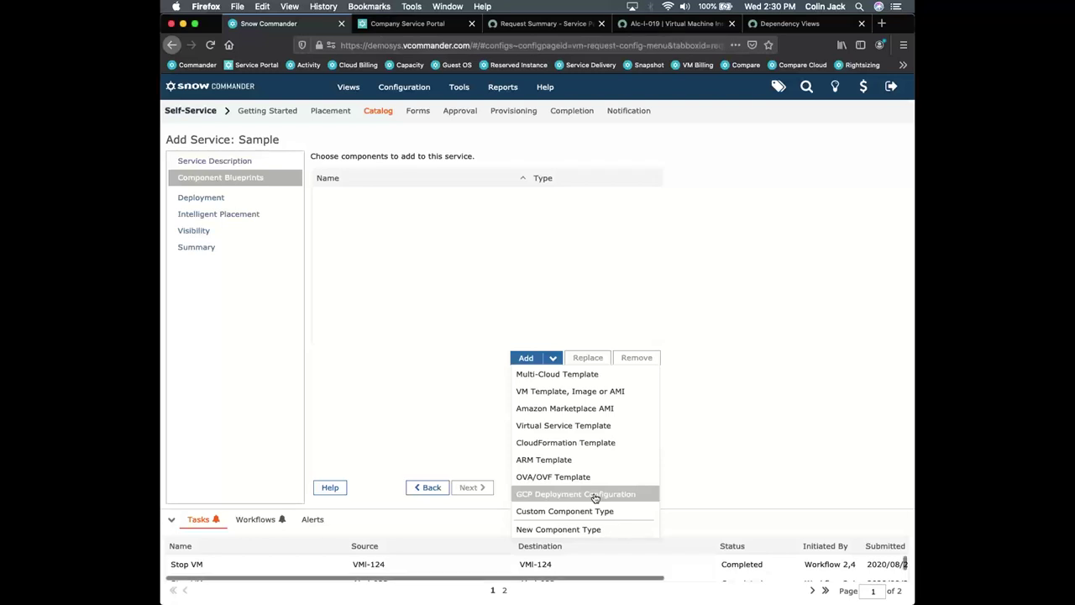
pyautogui.click(538, 497)
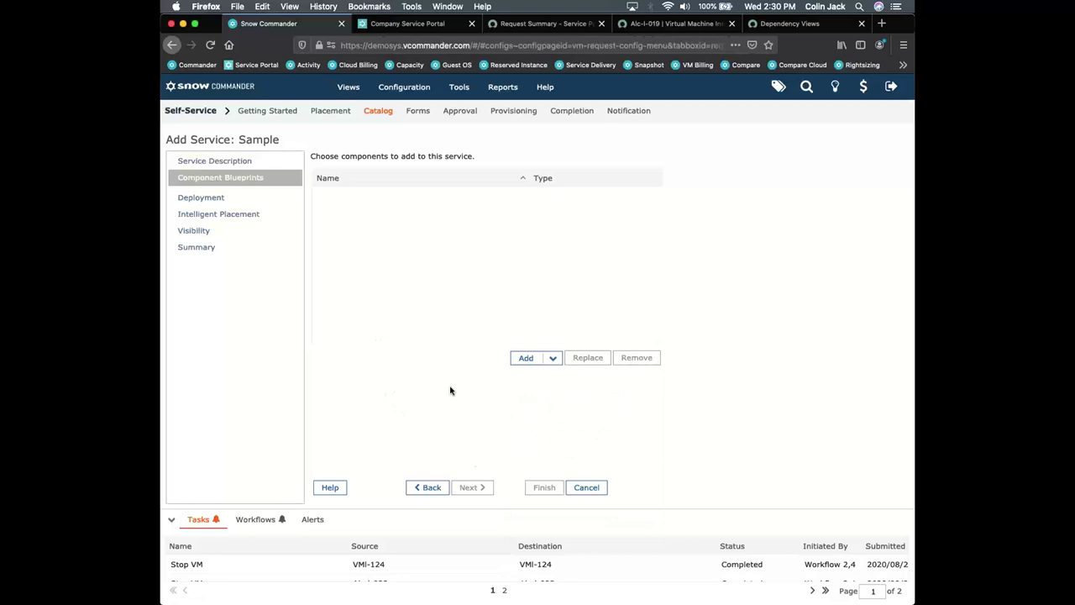
pyautogui.click(586, 487)
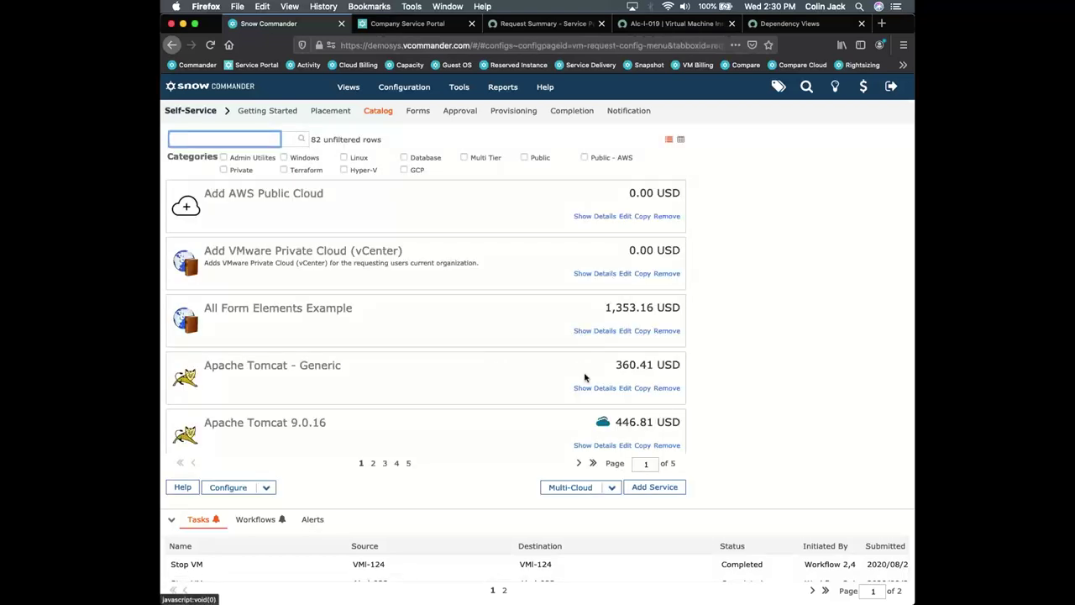
# Edit the Apache Tomcat 9.0.16 service and open its component's Apache Tomcat Install completion workflow for editing
pyautogui.click(626, 446)
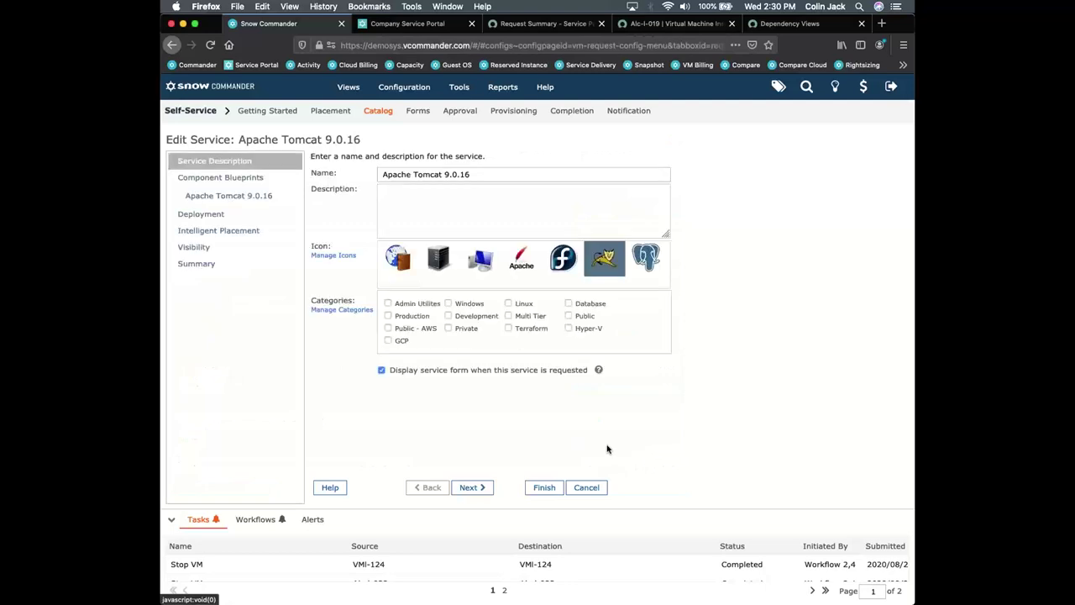
pyautogui.click(470, 487)
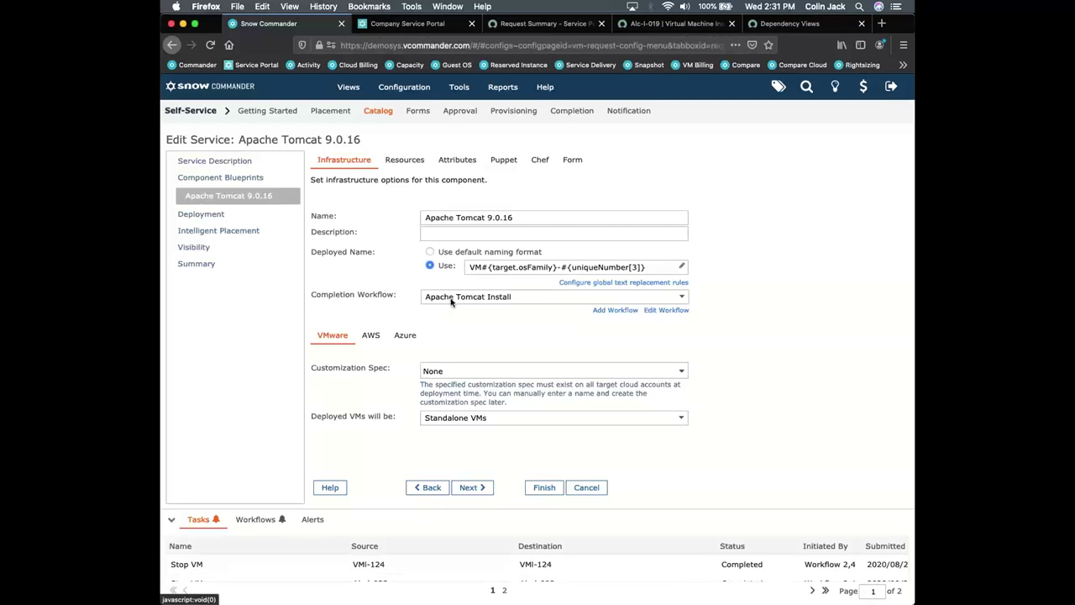
pyautogui.click(654, 312)
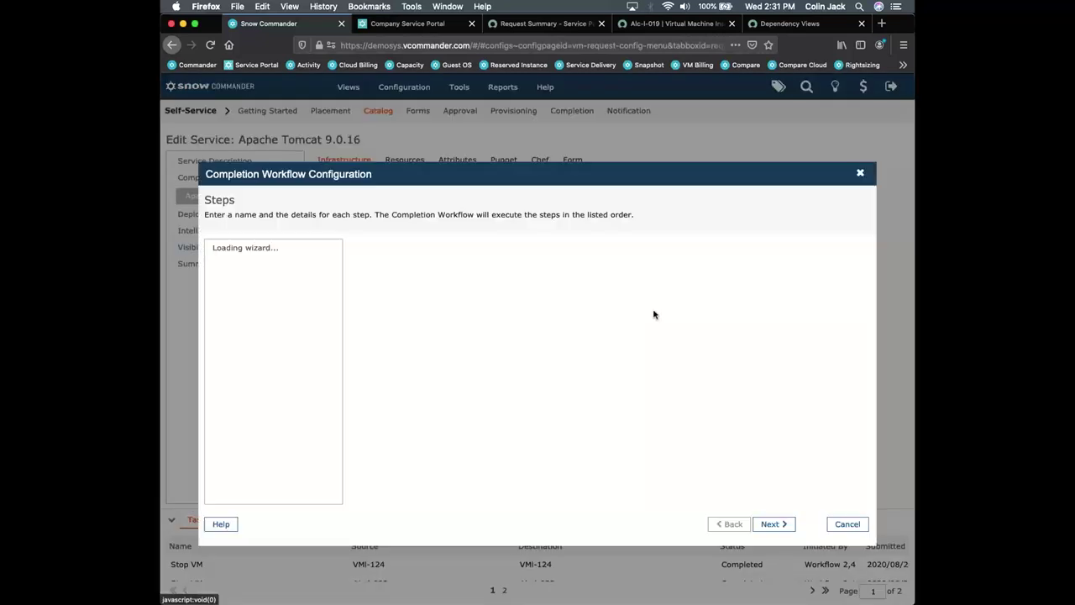
# Examine the step types available for the completion workflow, including the Ansible, Azure and SaltStack options, without adding one
pyautogui.click(399, 481)
pyautogui.moveTo(403, 403)
pyautogui.scroll(-1, 404, 409)
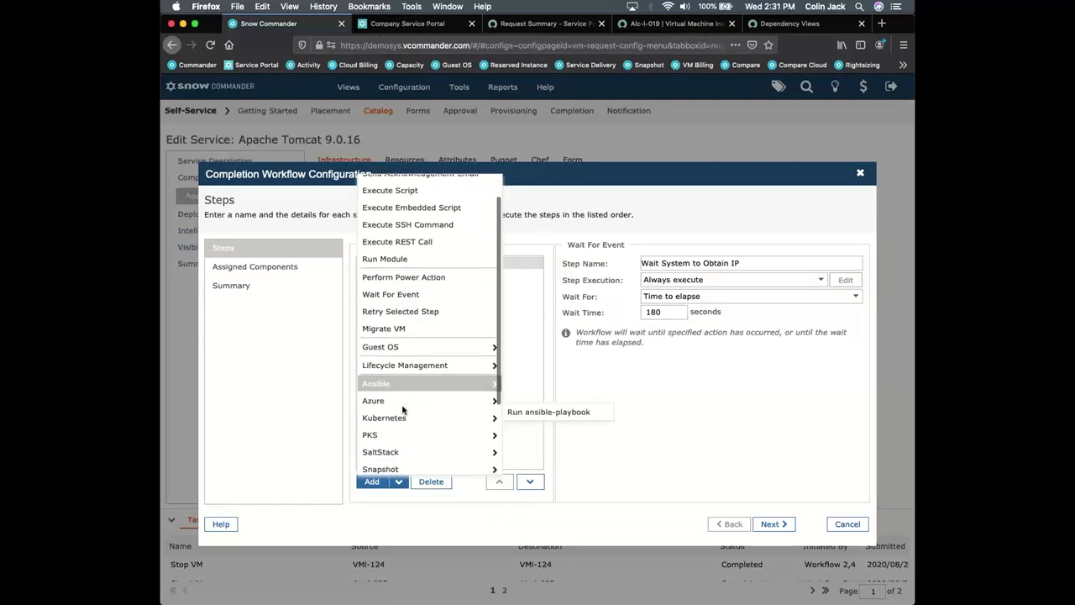
pyautogui.scroll(1, 403, 409)
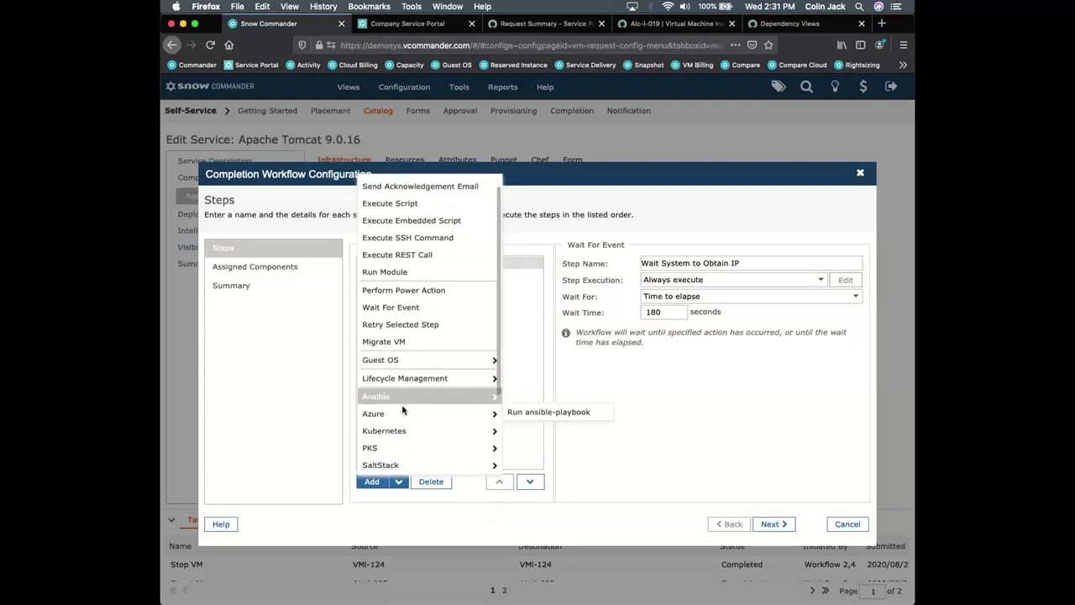
pyautogui.scroll(-1, 403, 409)
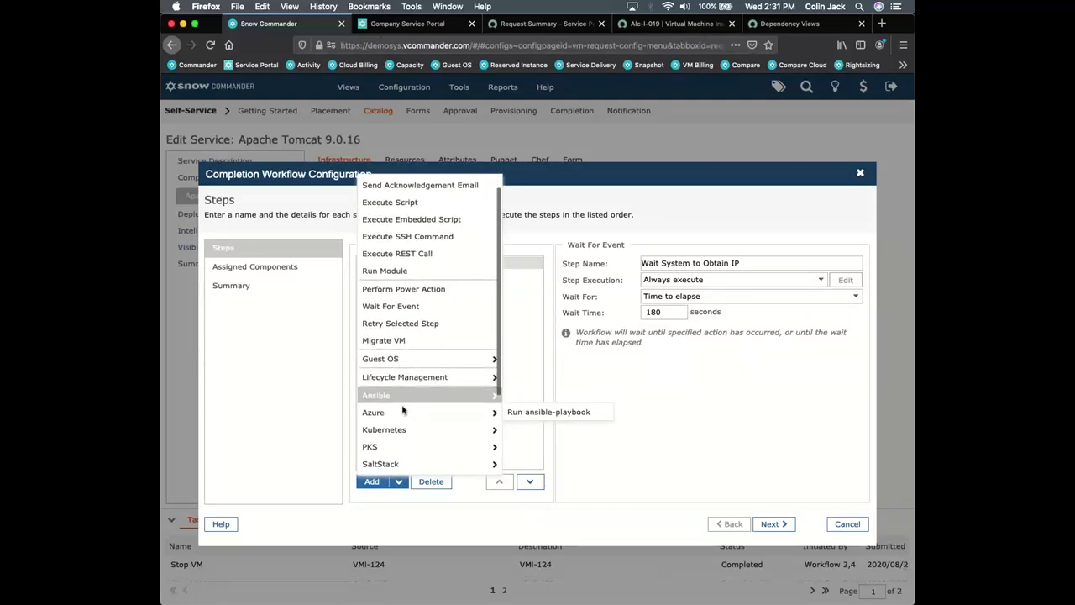
pyautogui.scroll(-2, 403, 409)
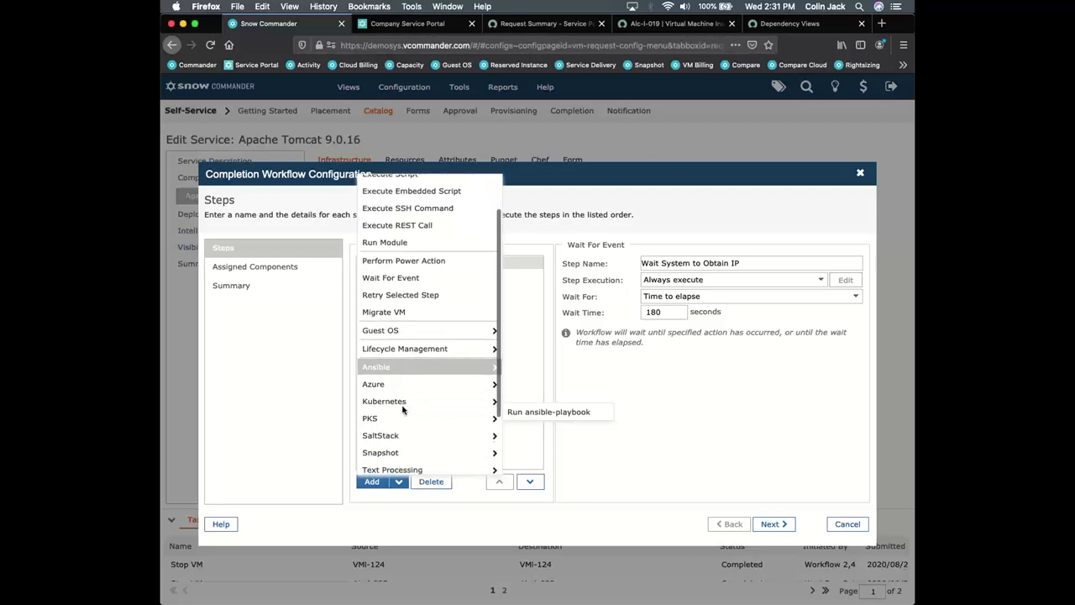
pyautogui.scroll(-2, 403, 409)
pyautogui.scroll(-1, 404, 409)
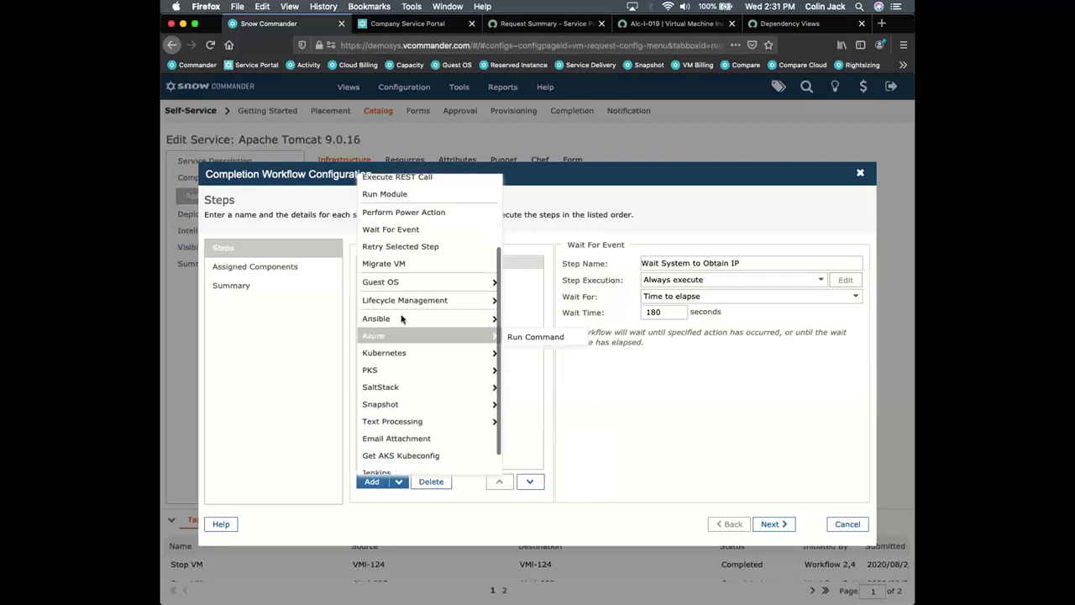
pyautogui.moveTo(438, 388)
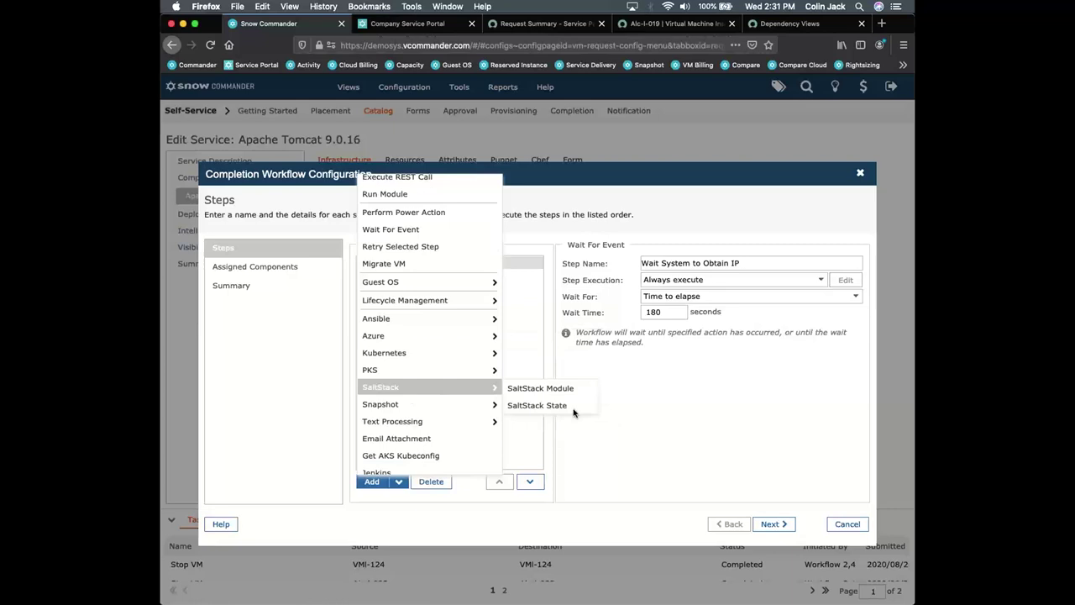
pyautogui.click(639, 443)
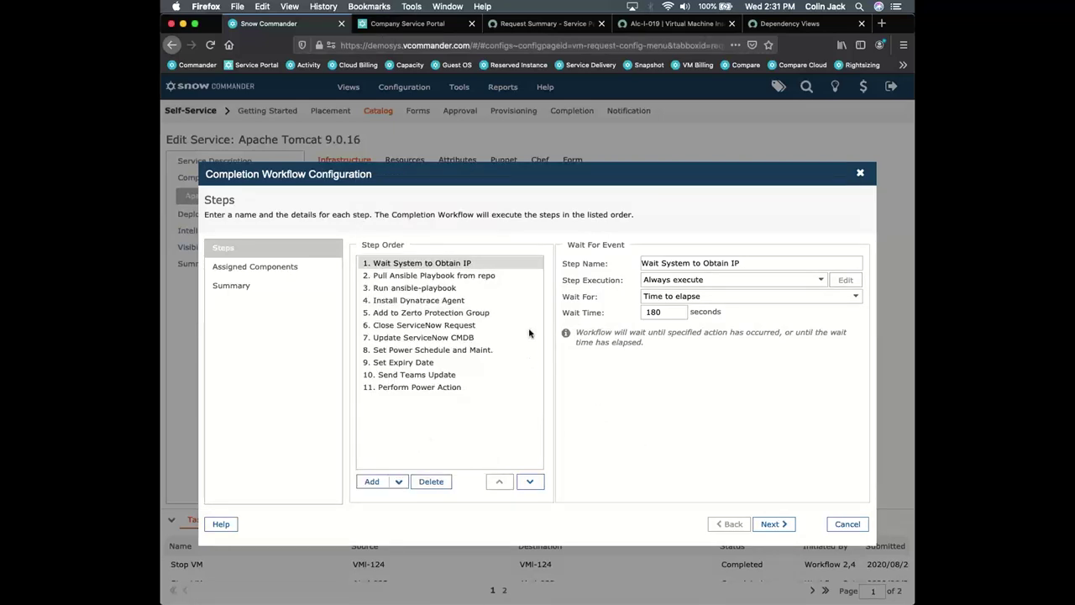
# Inspect the settings of the workflow step that pulls the Ansible playbook from the repo, and cancel the workflow configuration
pyautogui.click(460, 277)
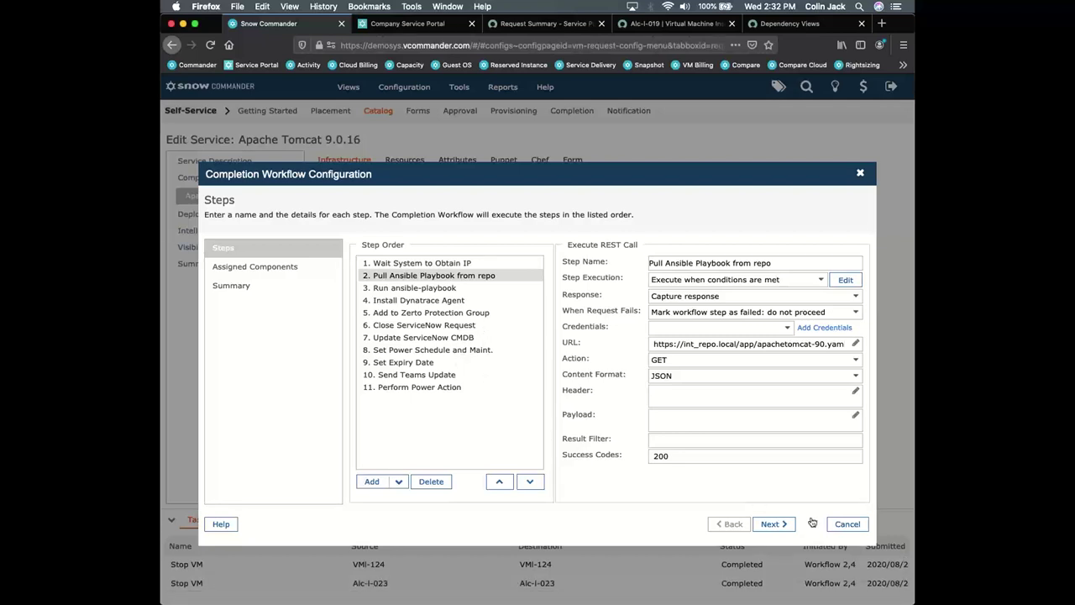
pyautogui.click(845, 524)
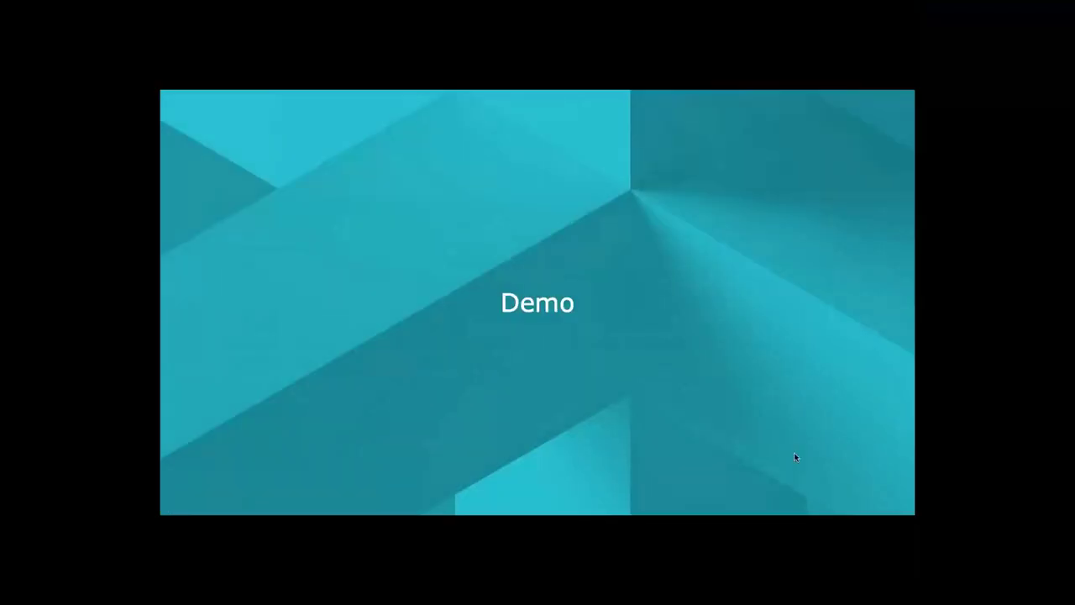
pyautogui.press('Right')
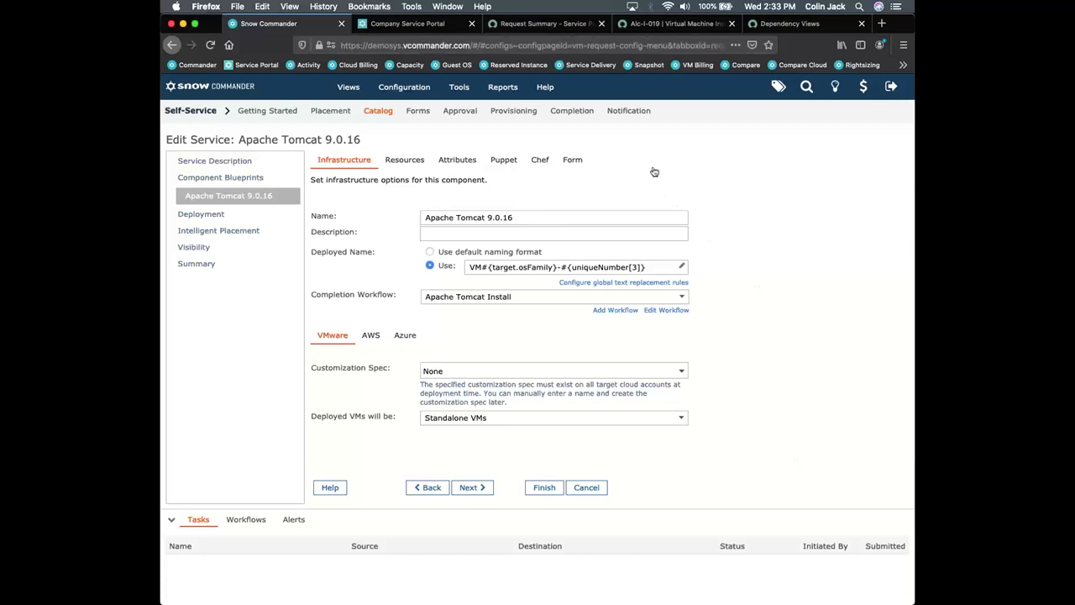
# Switch to the ServiceNow record of virtual machine instance Alc-l-019 and look through its related configuration items
pyautogui.click(677, 23)
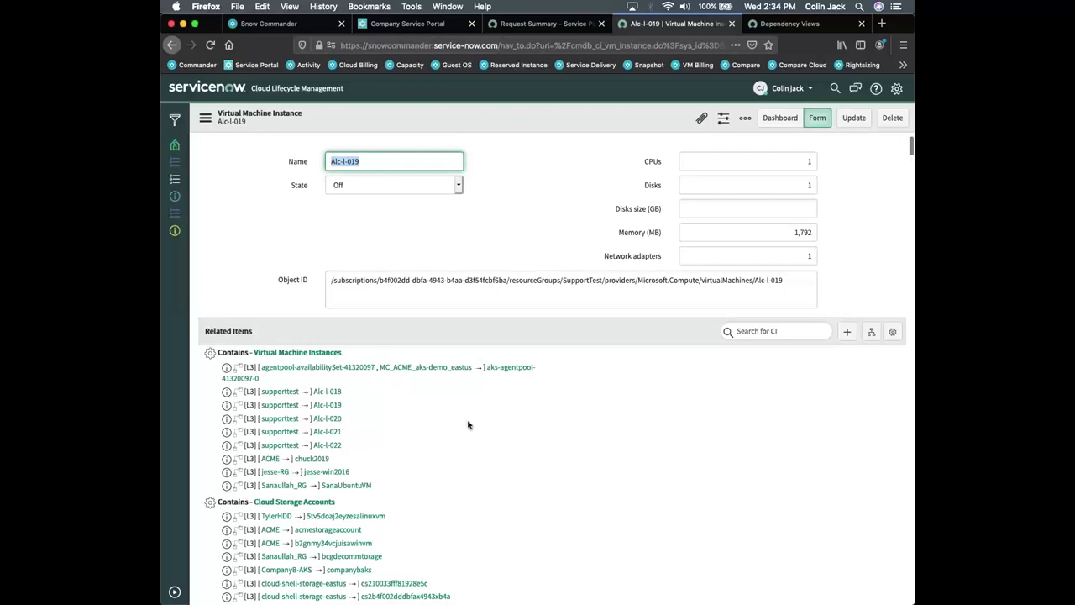
pyautogui.scroll(-2, 468, 424)
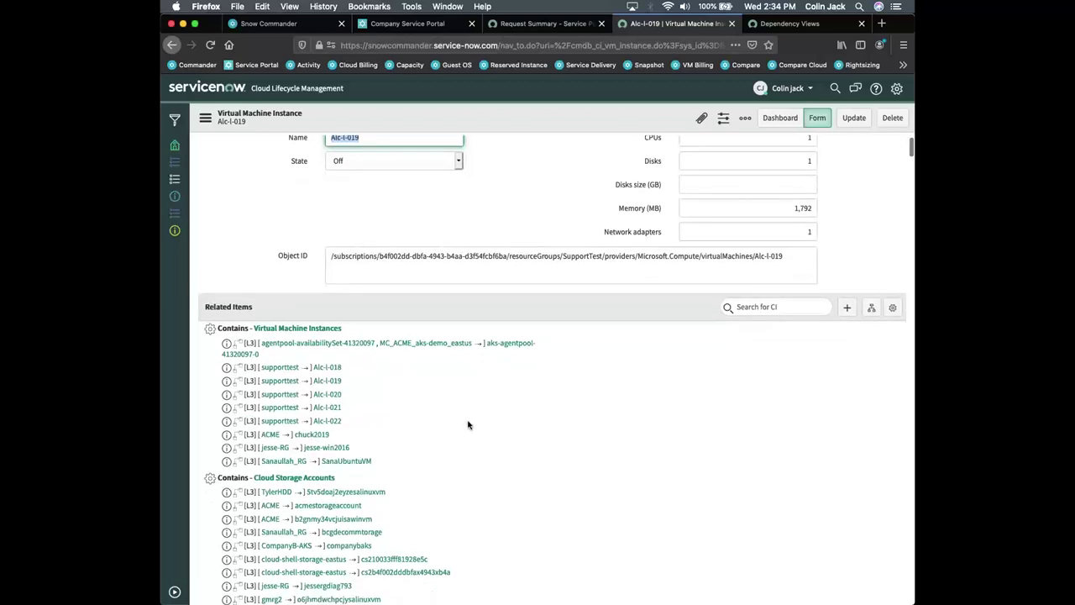
pyautogui.scroll(-4, 468, 424)
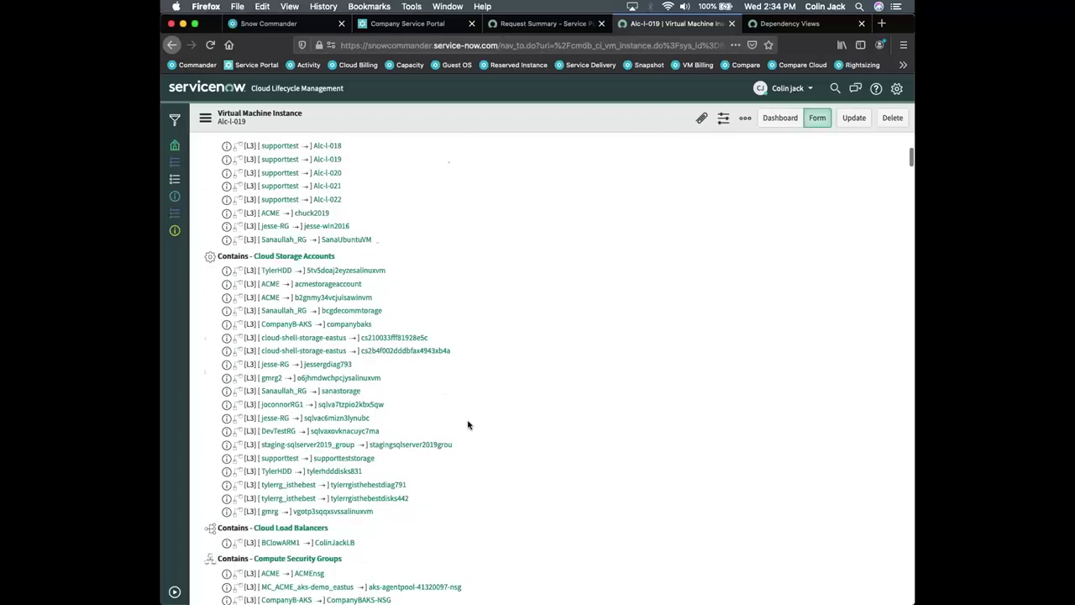
pyautogui.scroll(-5, 468, 425)
pyautogui.scroll(-1, 468, 425)
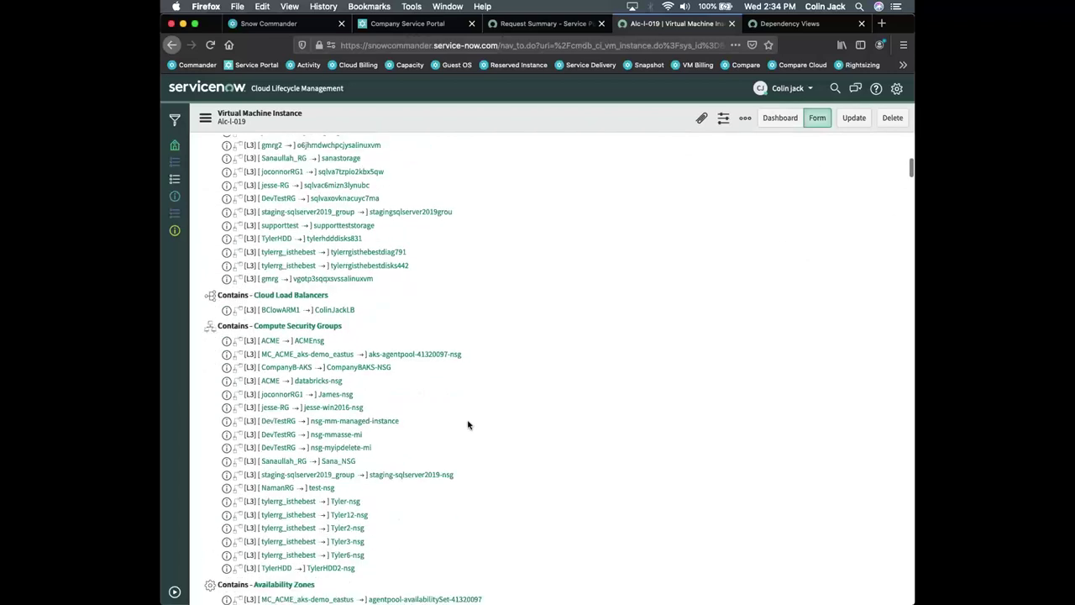
pyautogui.scroll(-20, 468, 424)
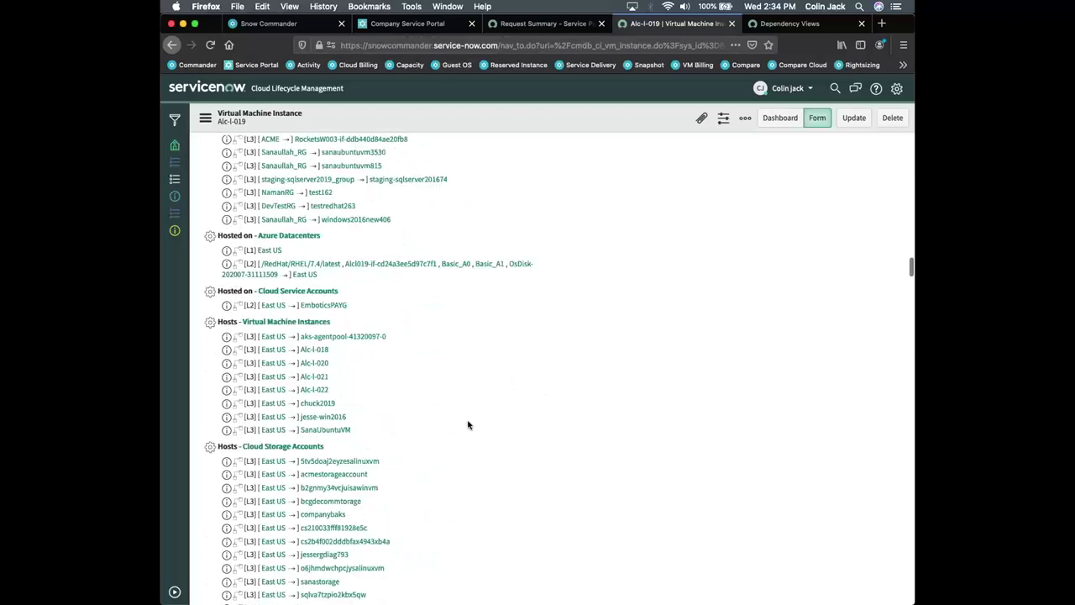
pyautogui.scroll(-7, 468, 424)
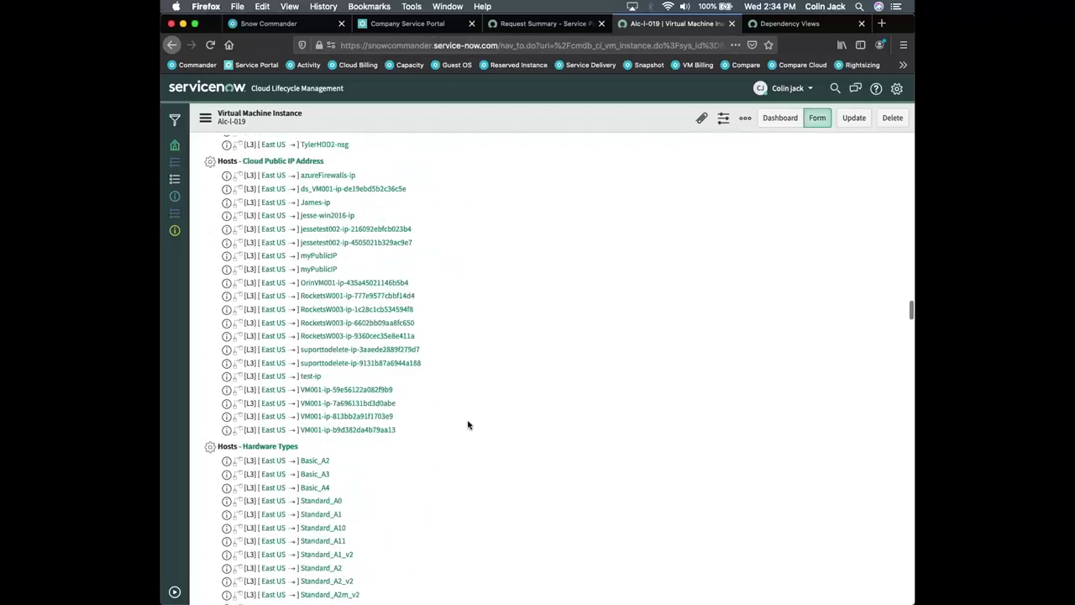
pyautogui.scroll(-2, 468, 424)
pyautogui.scroll(-20, 468, 424)
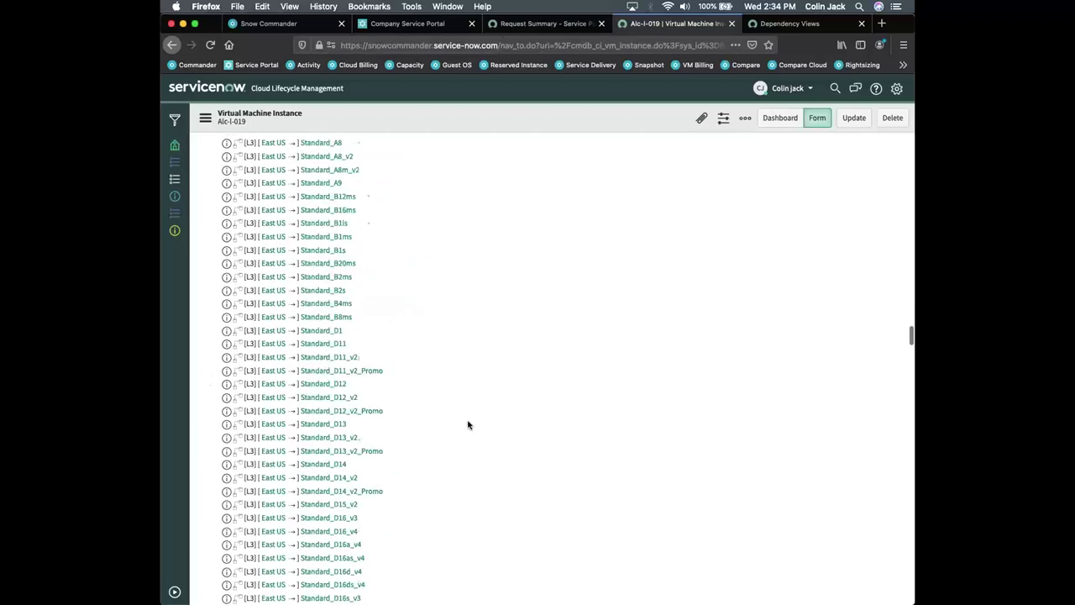
# Show all tag values of the Alc-l-019 virtual machine instance and review the full list of keys and values
pyautogui.click(384, 431)
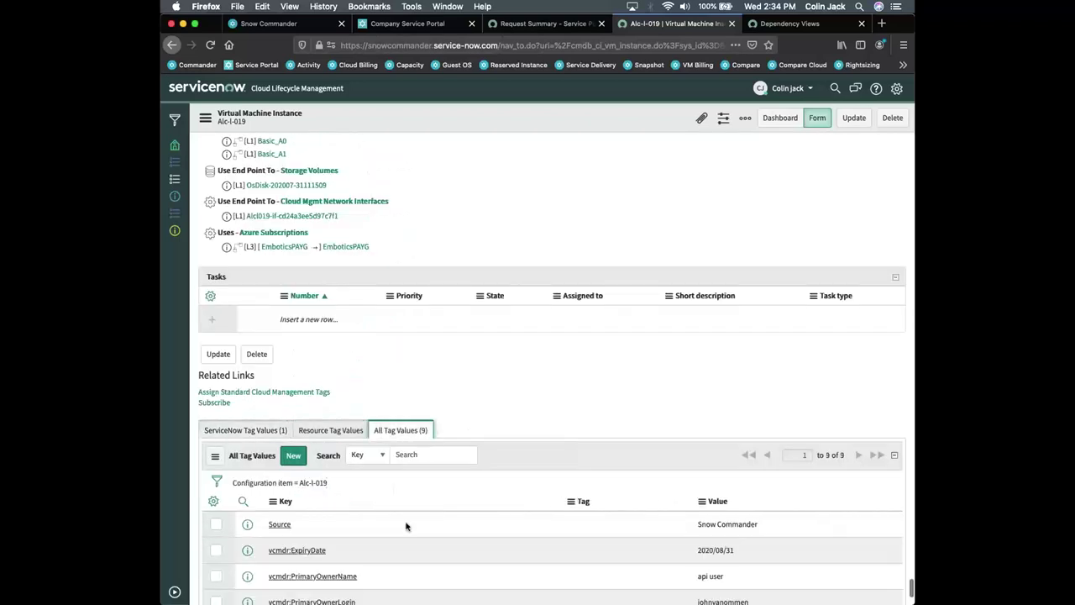
pyautogui.scroll(-1, 406, 525)
pyautogui.scroll(-2, 406, 525)
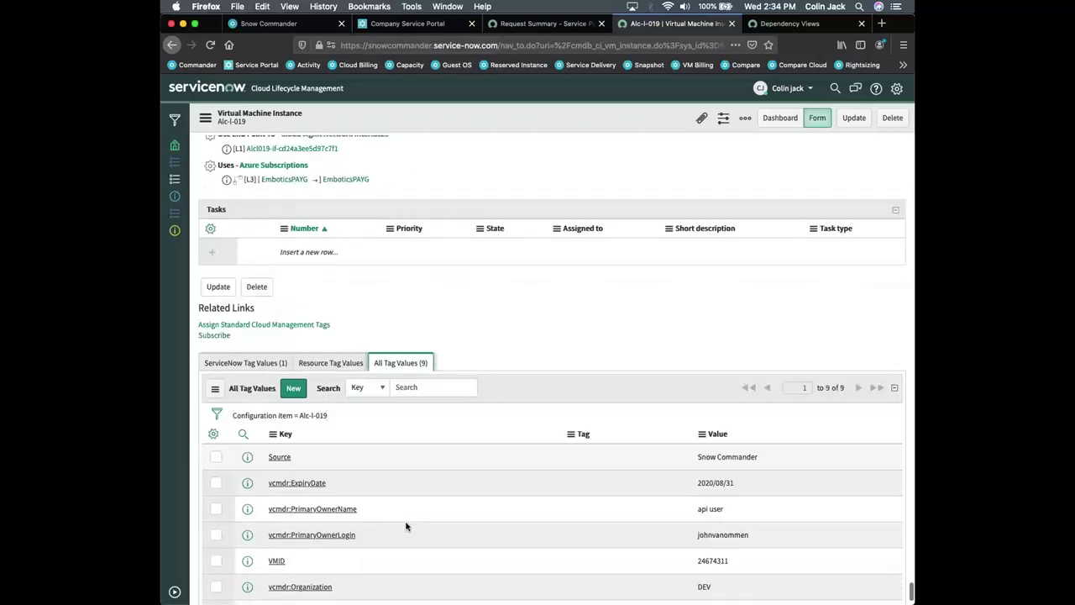
pyautogui.scroll(-5, 406, 525)
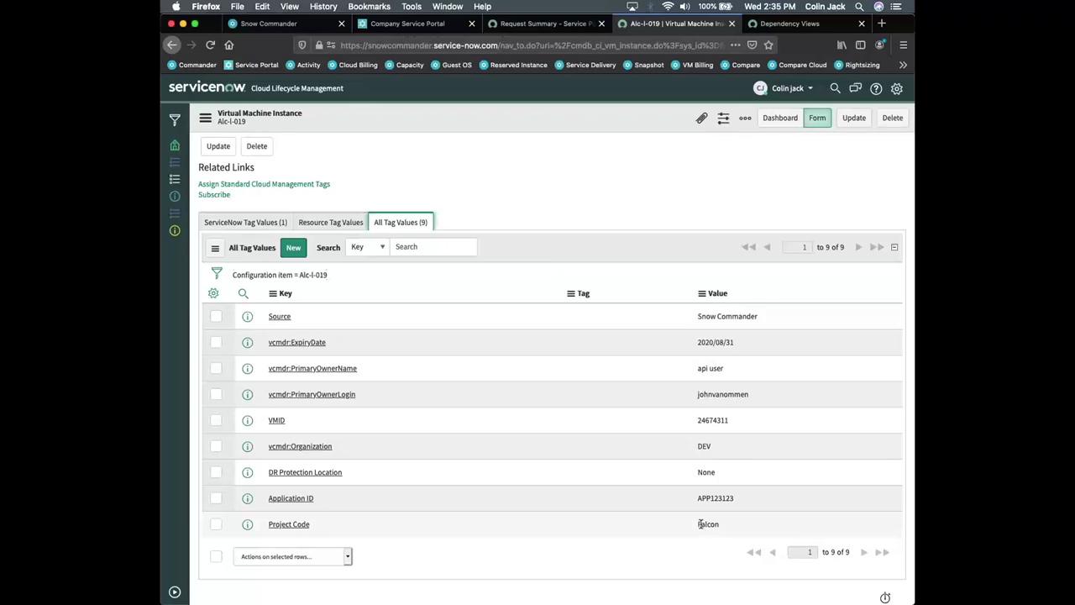
# Examine the dependency map of Alc-l-019, and return to its record to look back through the related hosted items
pyautogui.click(802, 26)
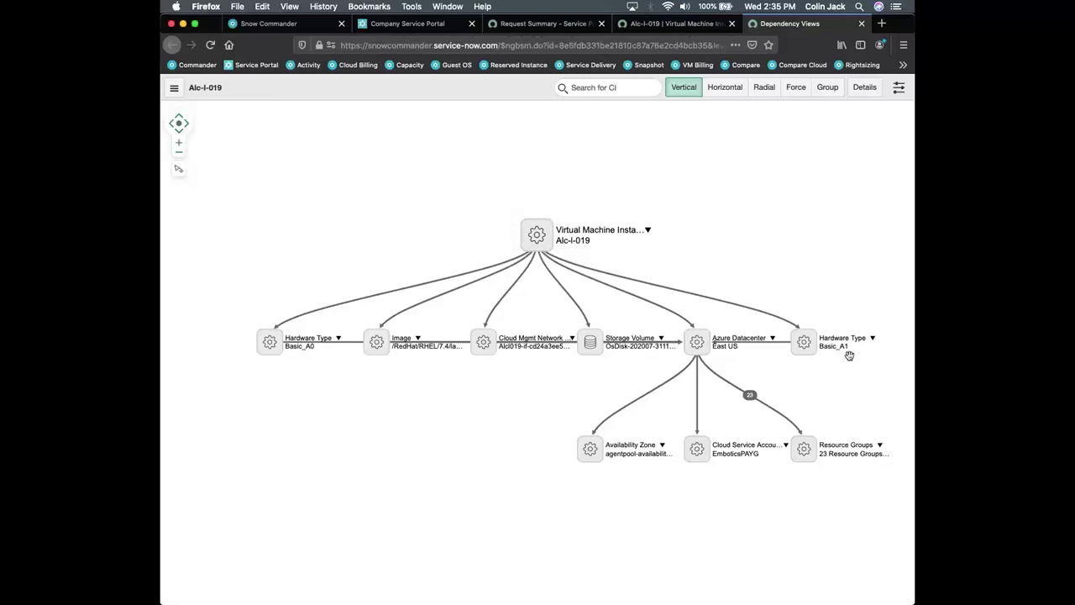
pyautogui.hotkey('ctrl', 'shift', 'Tab')
pyautogui.scroll(15, 524, 357)
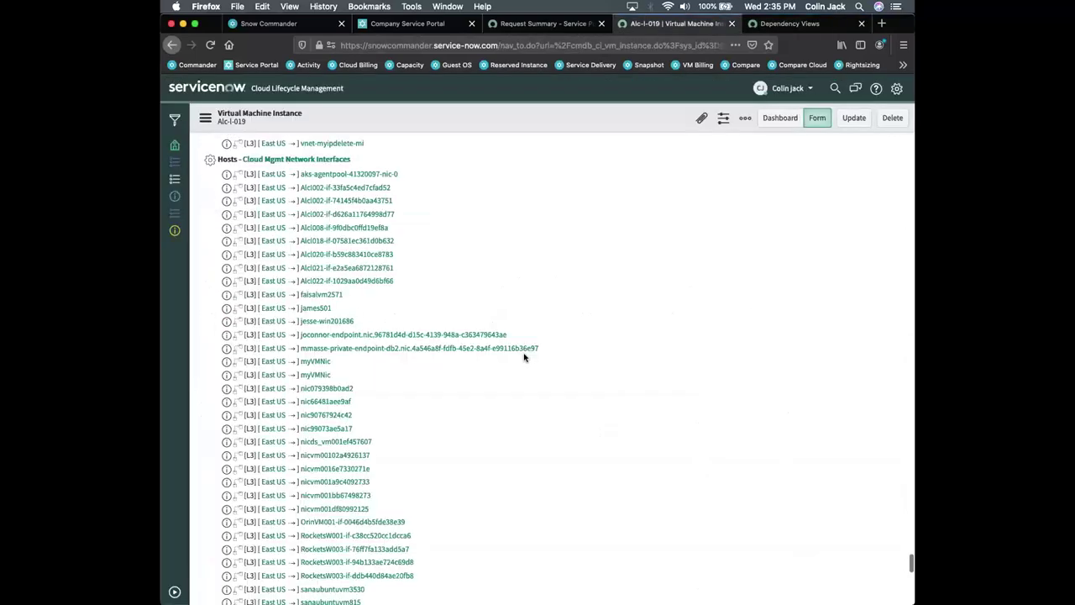
pyautogui.scroll(10, 524, 357)
pyautogui.scroll(3, 524, 357)
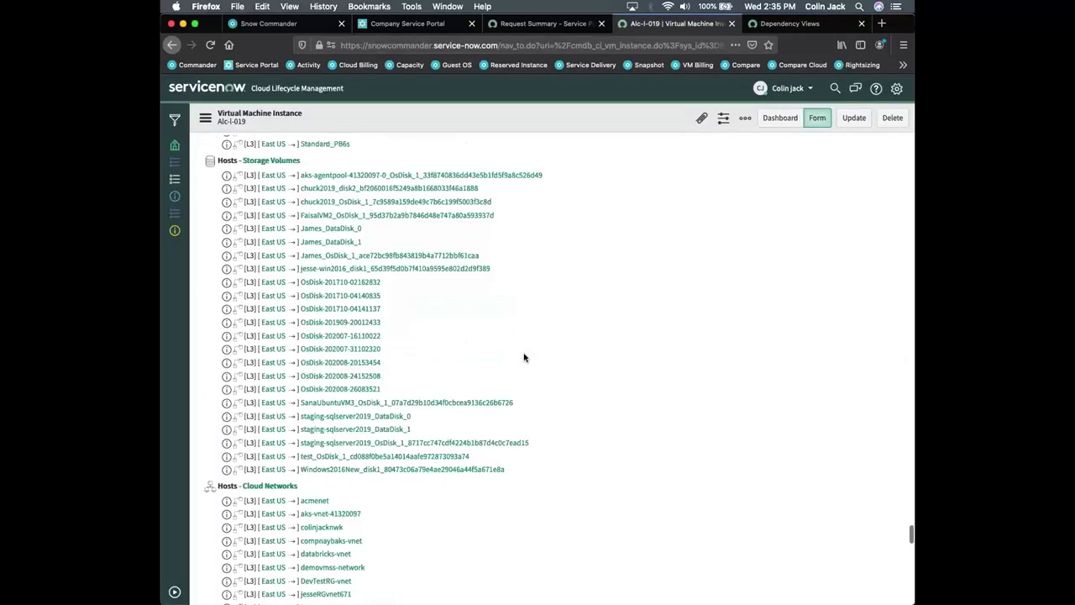
pyautogui.scroll(15, 524, 358)
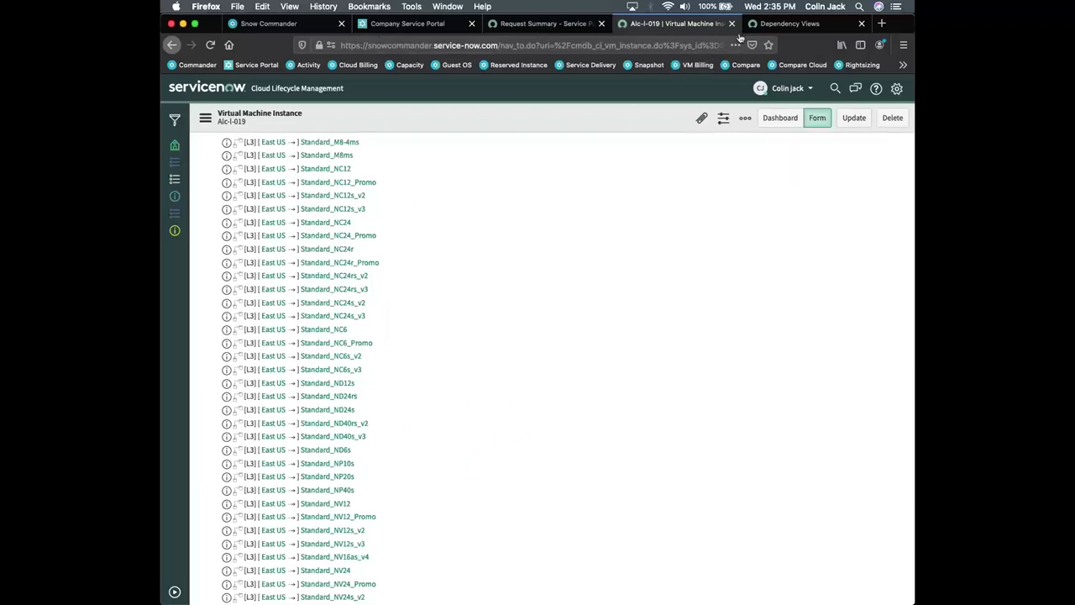
pyautogui.press('super+Tab')
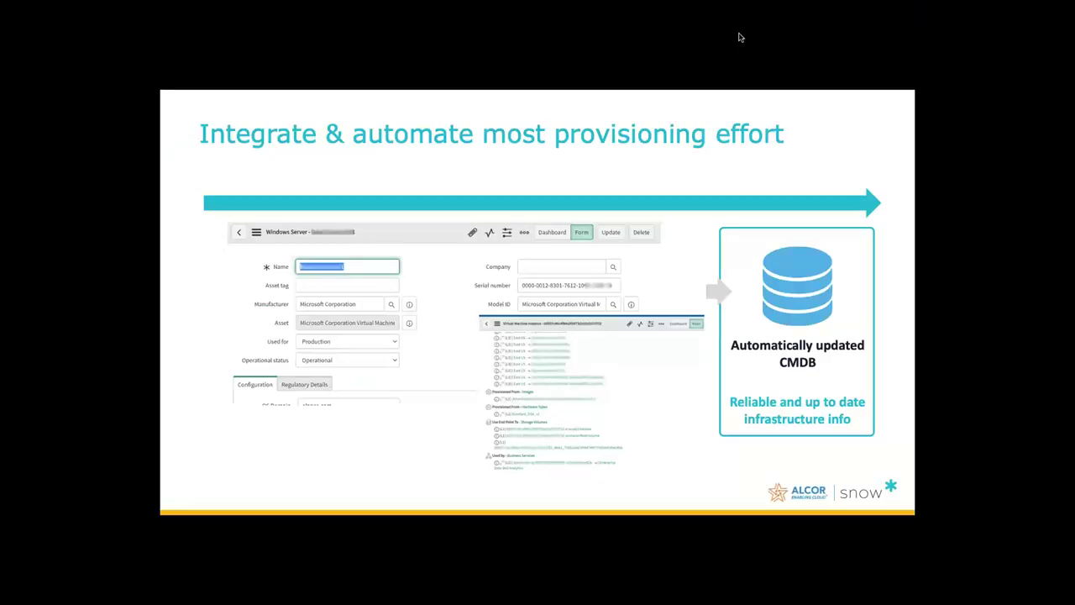
pyautogui.press('Right')
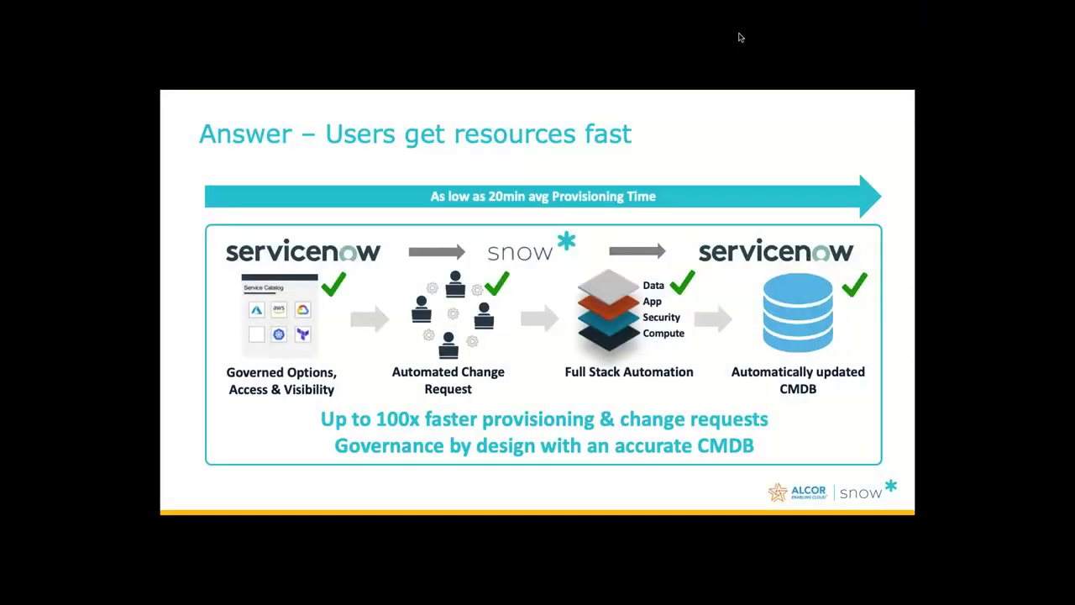